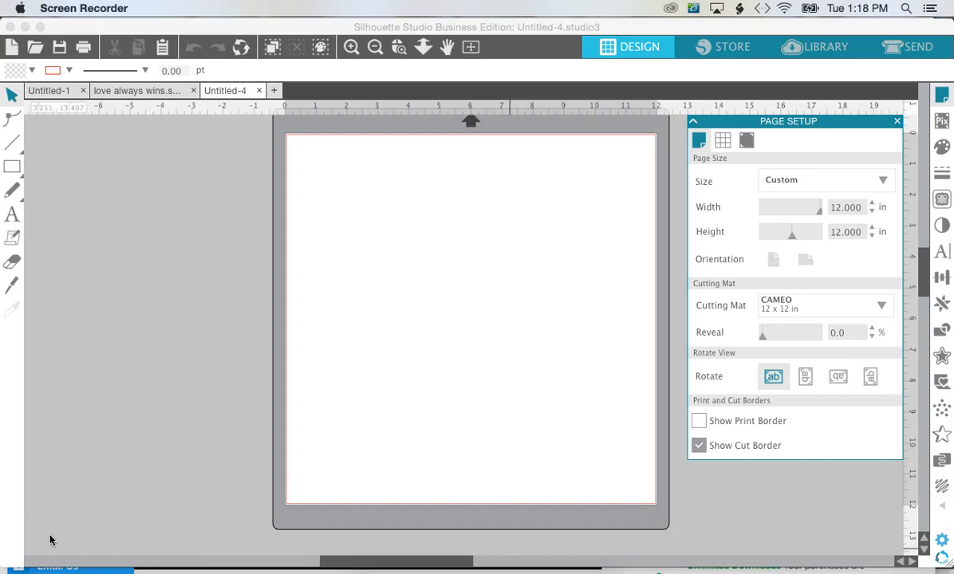
# Switch to Safari and look over the Two Font Ladies Bundle and Uncle Grump font pages on Font Bundles.
pyautogui.click(444, 563)
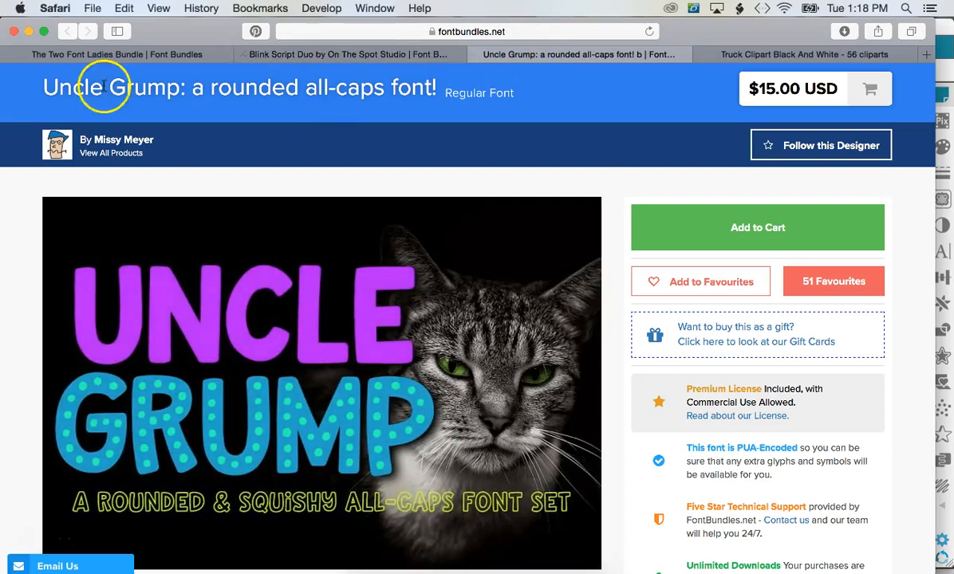
pyautogui.click(95, 55)
pyautogui.scroll(3, 284, 309)
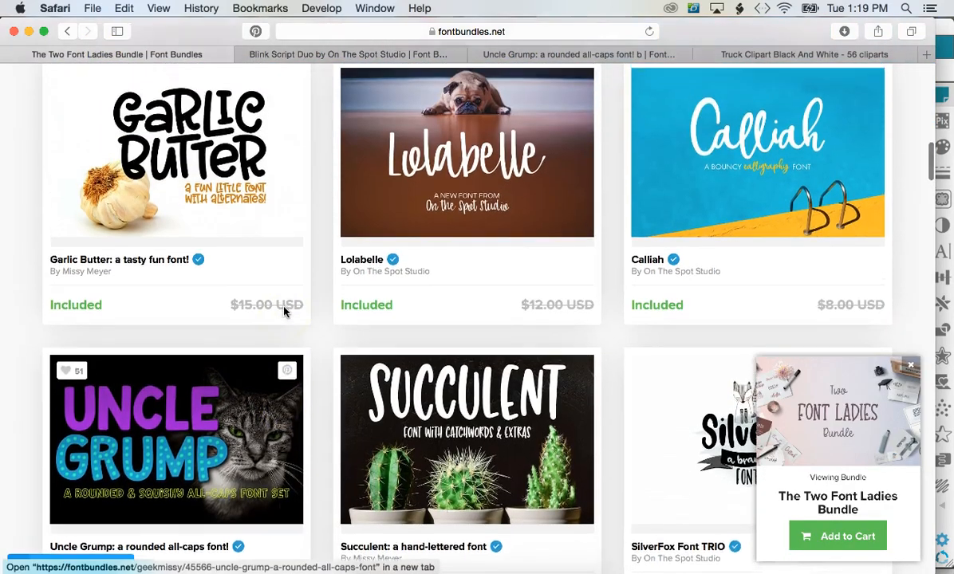
pyautogui.scroll(-10, 285, 311)
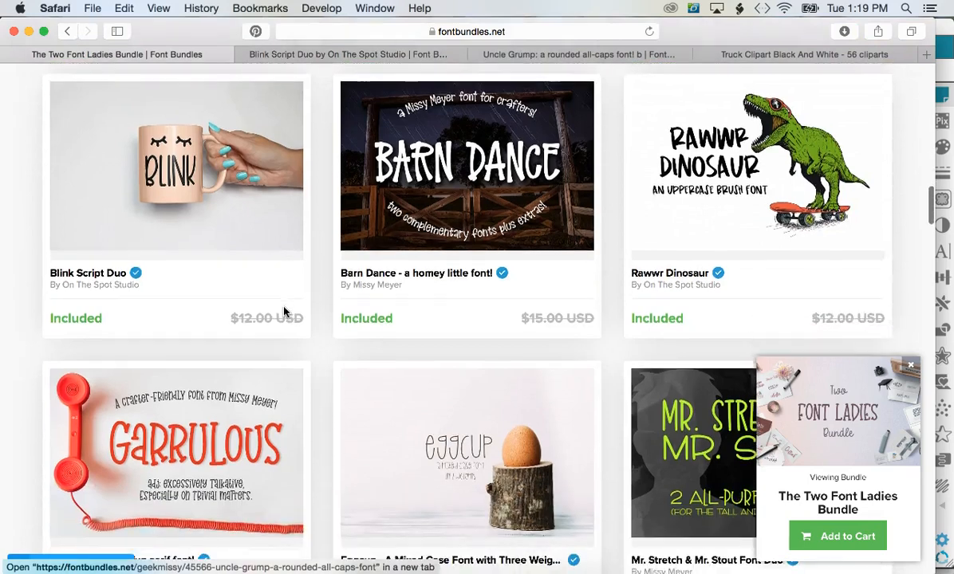
pyautogui.click(571, 53)
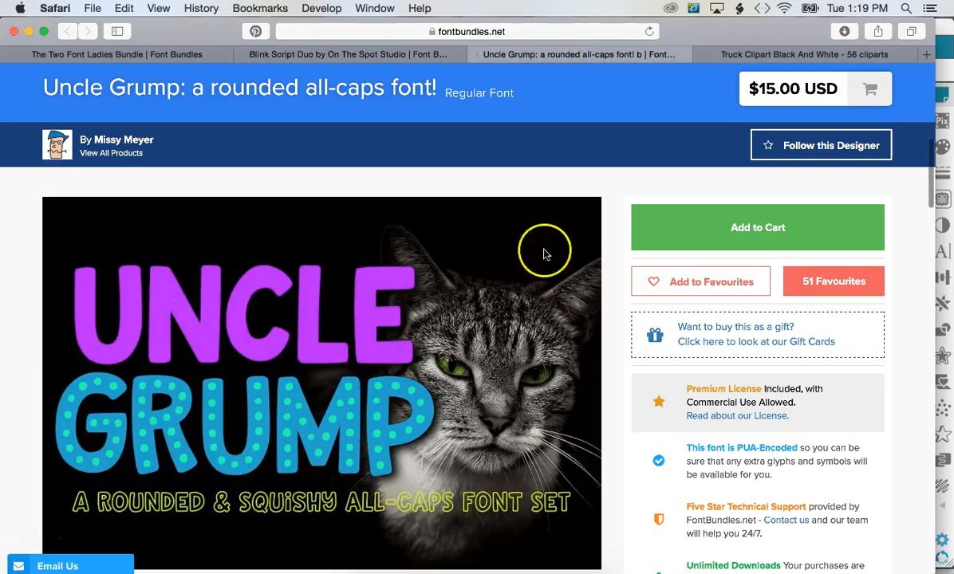
pyautogui.scroll(-15, 488, 379)
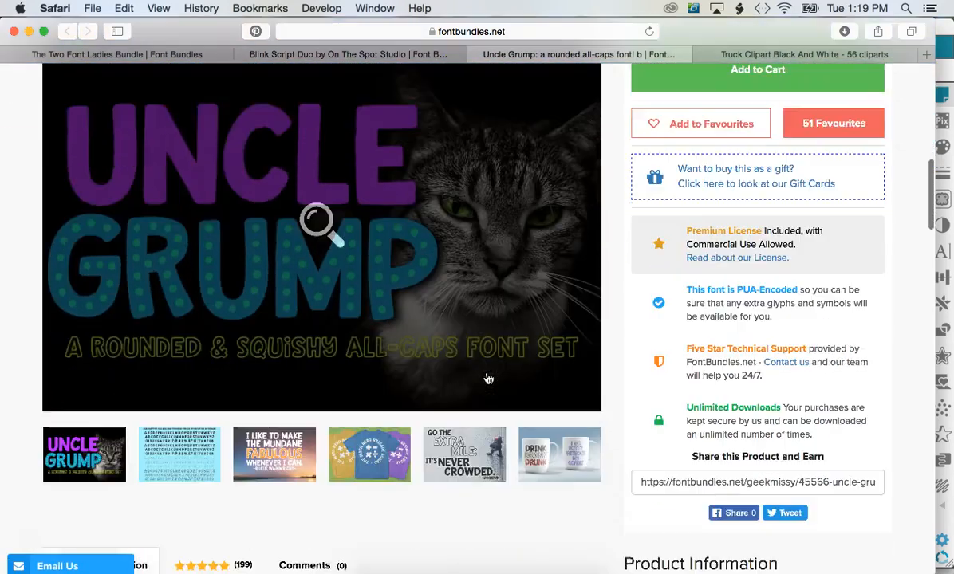
pyautogui.scroll(10, 488, 379)
pyautogui.scroll(5, 488, 379)
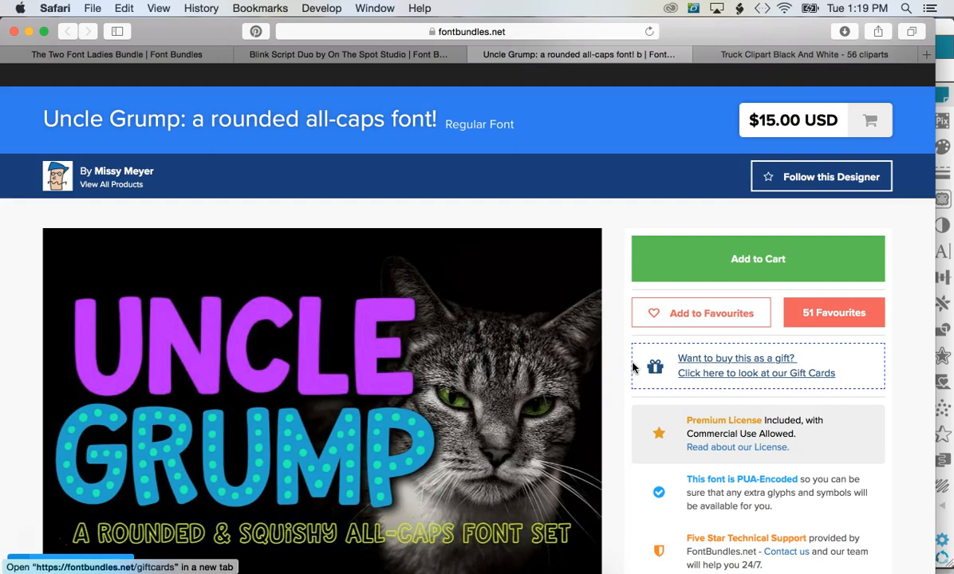
# Browse the black and white truck clip art on WikiClipArt and open the solid black dump truck silhouette.
pyautogui.click(792, 54)
pyautogui.scroll(15, 518, 312)
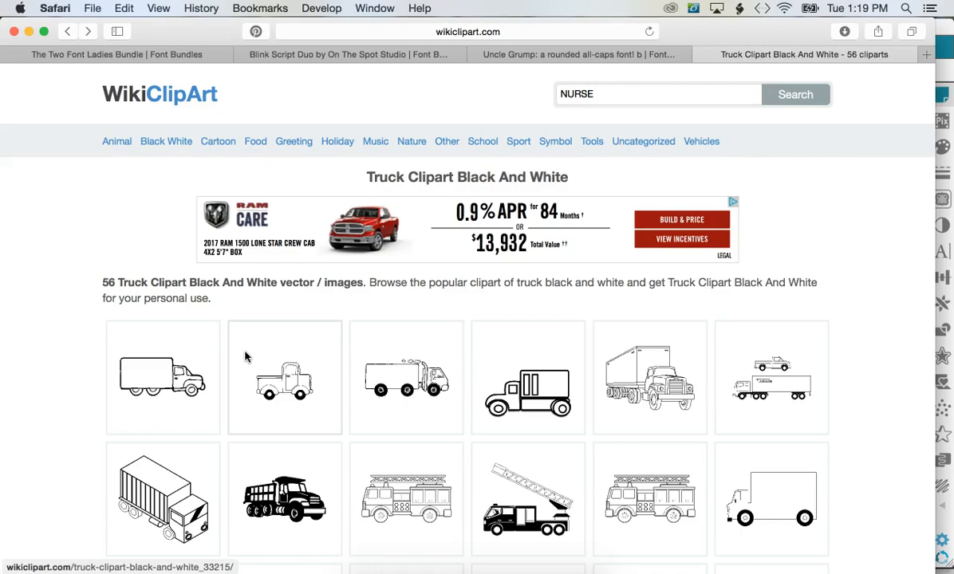
pyautogui.scroll(-5, 582, 431)
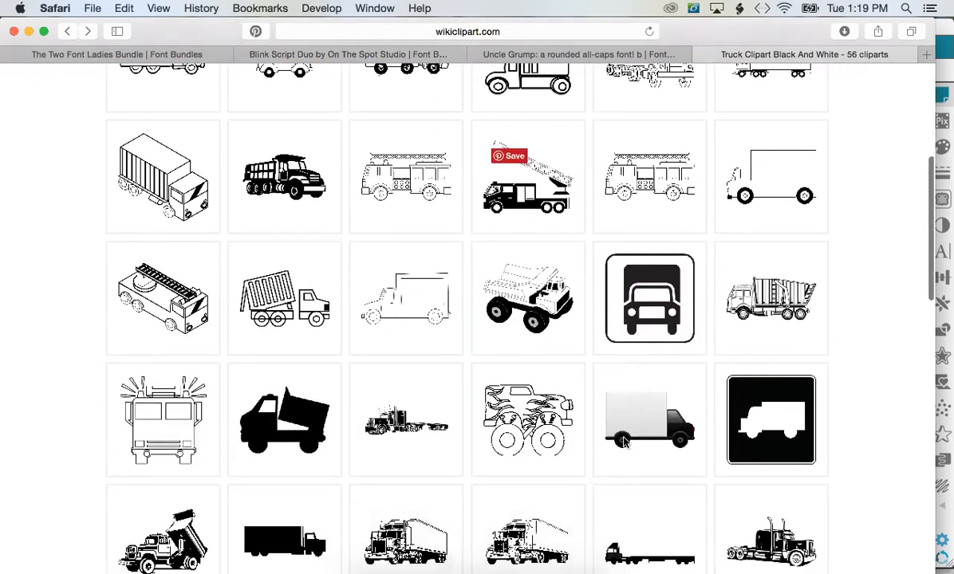
pyautogui.scroll(-5, 625, 442)
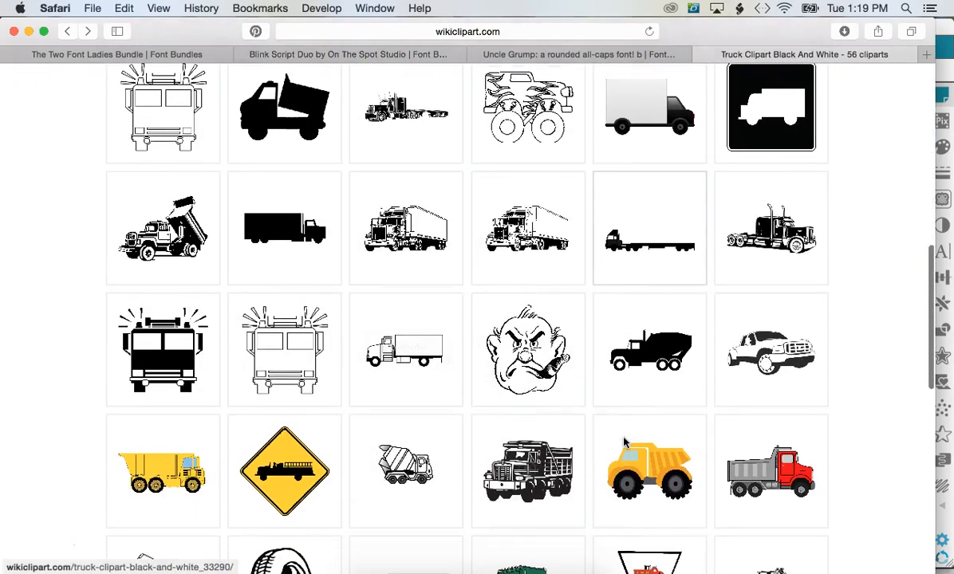
pyautogui.scroll(-6, 624, 443)
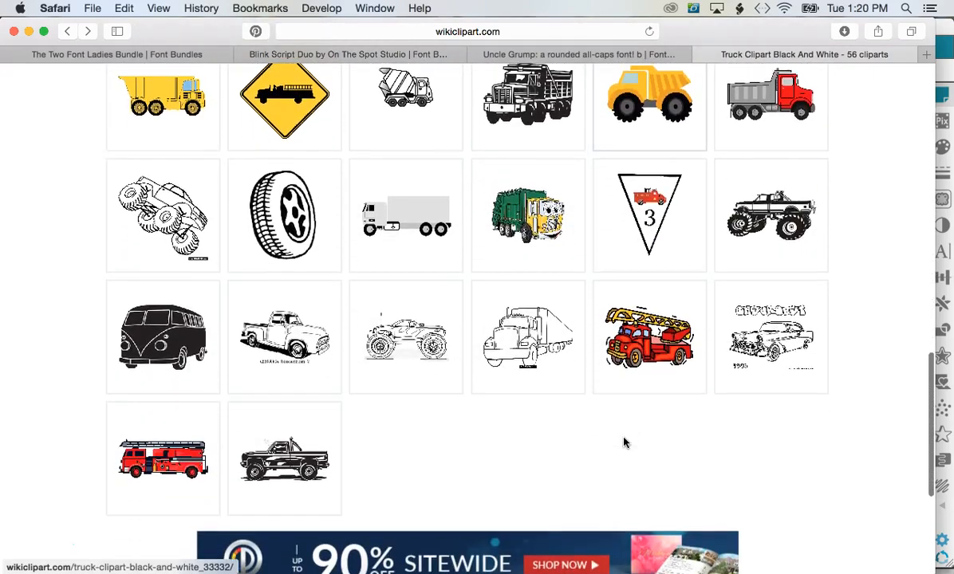
pyautogui.scroll(5, 625, 443)
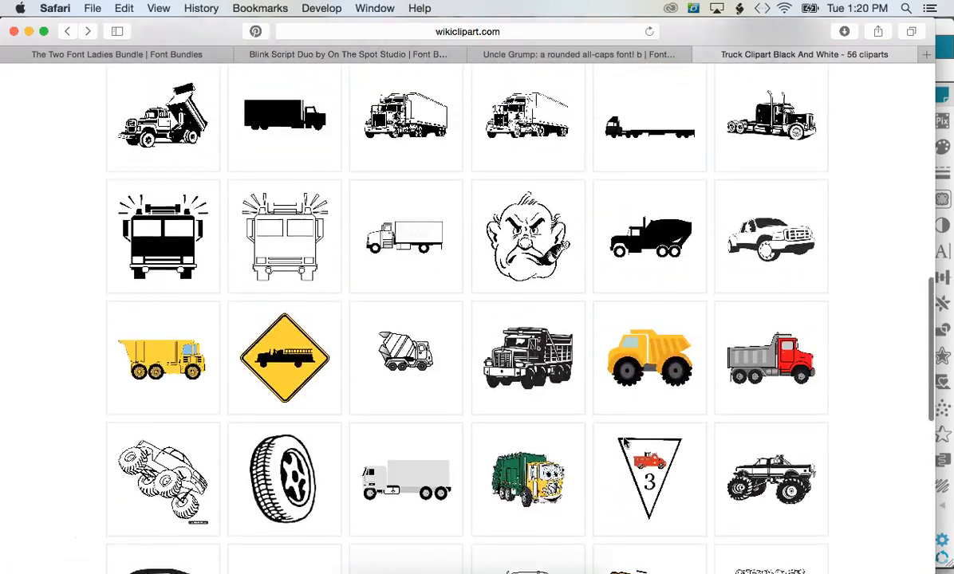
pyautogui.scroll(5, 625, 442)
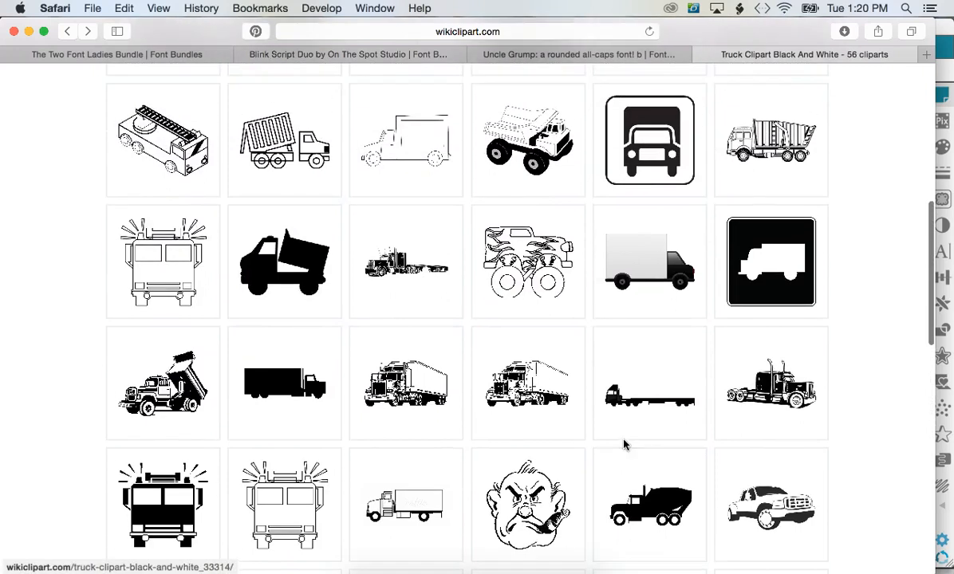
pyautogui.click(279, 290)
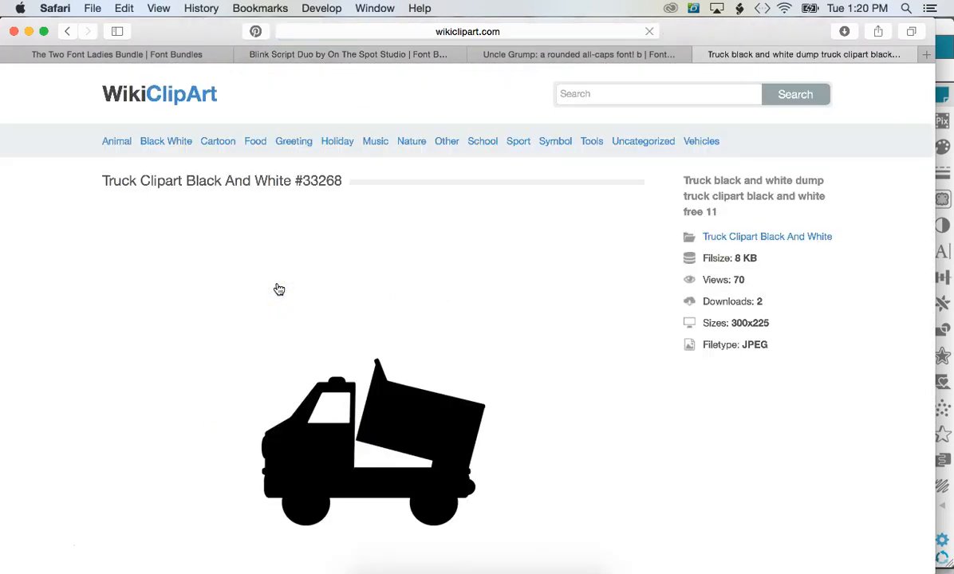
# Save the dump truck image to the Desktop under its suggested file name.
pyautogui.rightClick(333, 410)
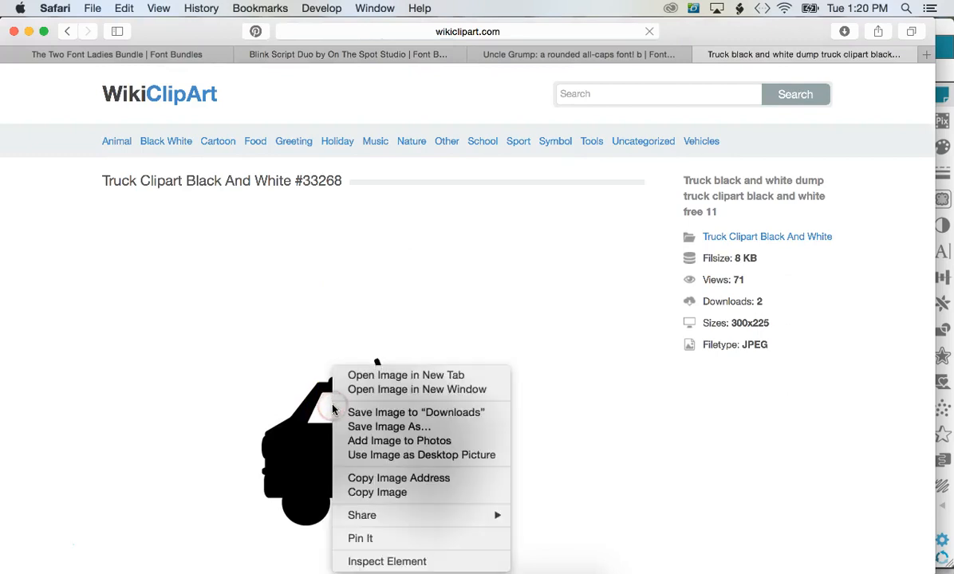
pyautogui.click(382, 426)
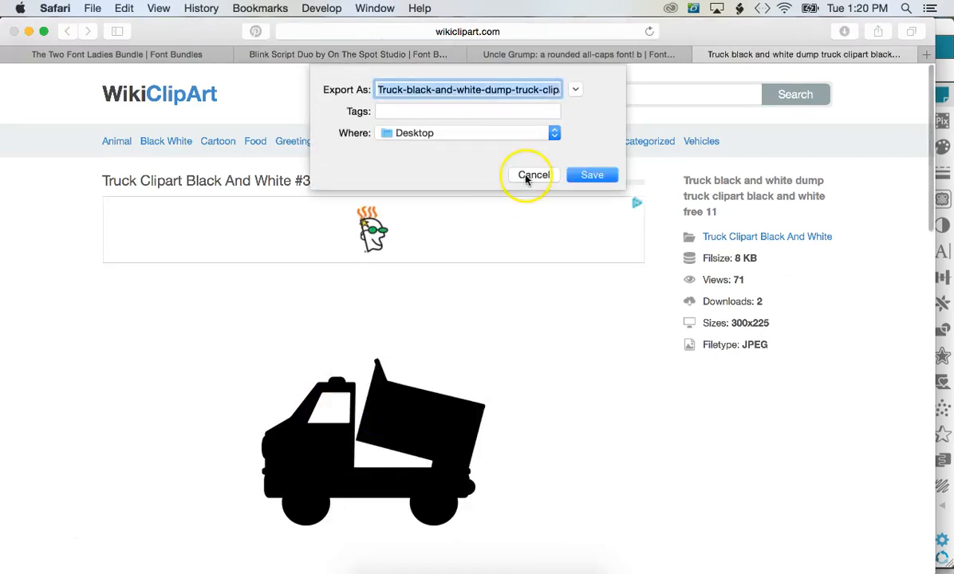
pyautogui.click(589, 172)
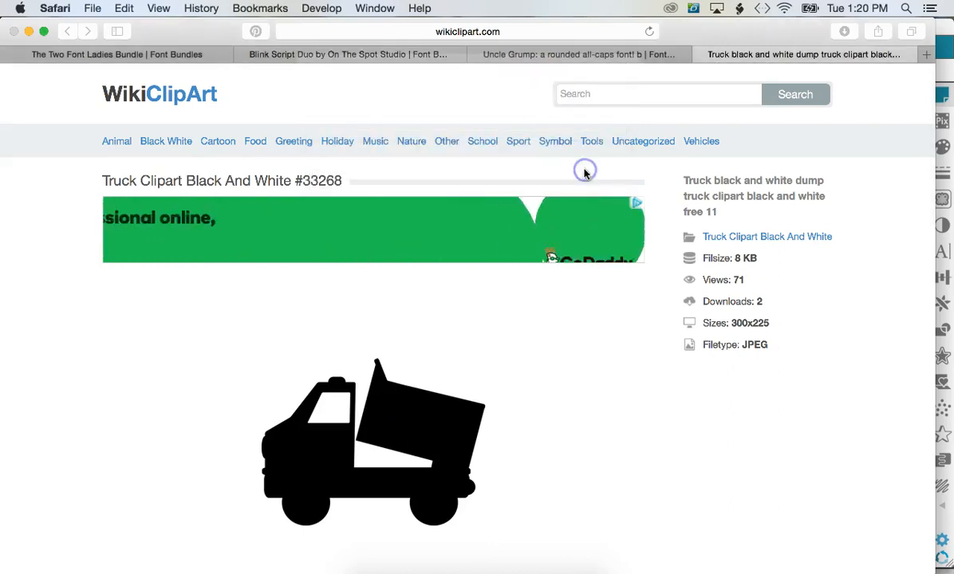
# Switch to Silhouette Studio, merge the saved dump truck image from the Desktop, and move it inward from the page's upper-left corner.
pyautogui.click(392, 568)
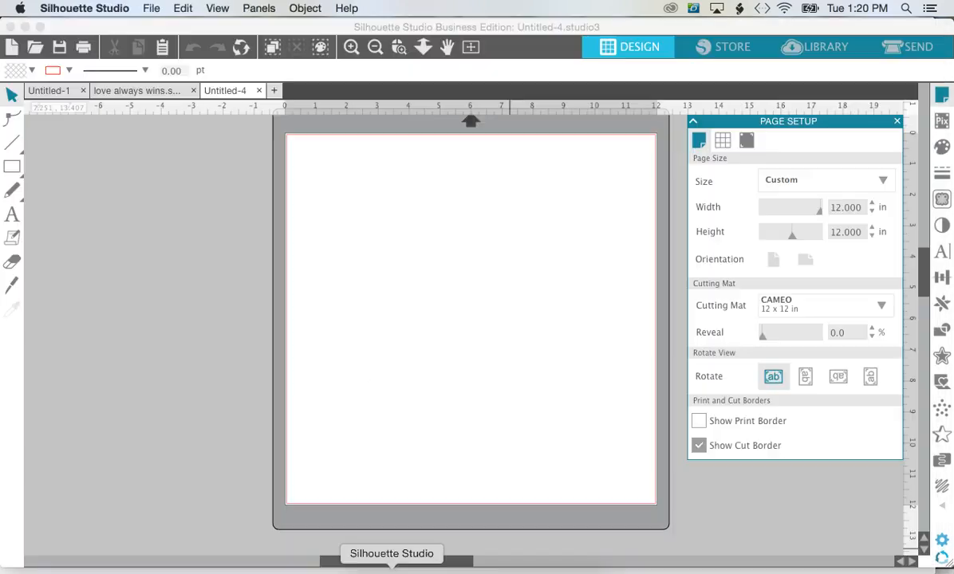
pyautogui.click(146, 8)
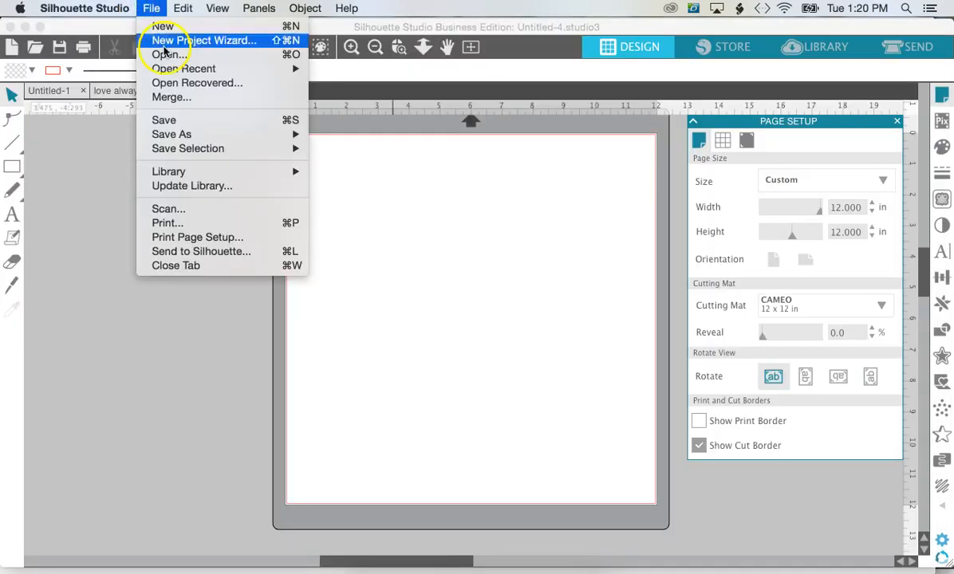
pyautogui.click(183, 101)
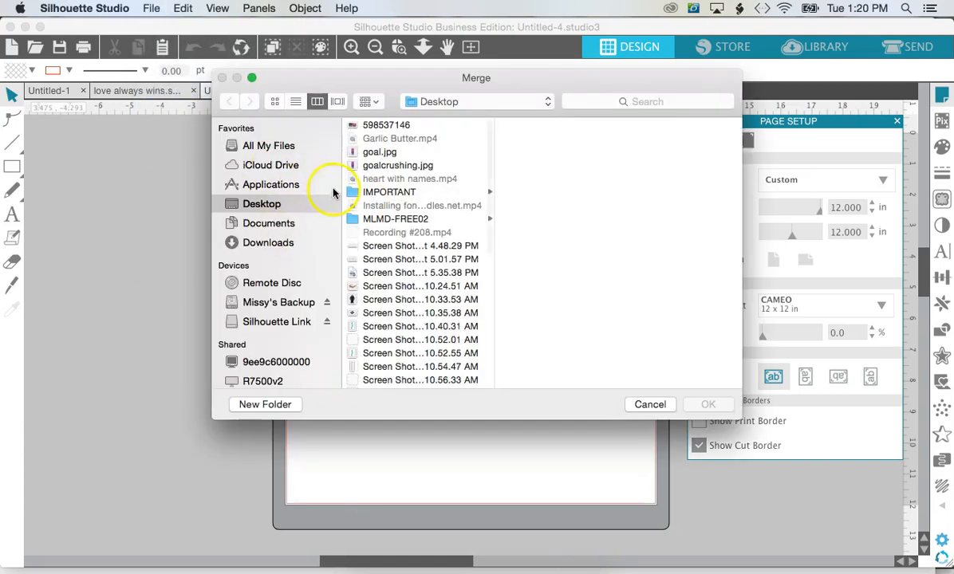
pyautogui.click(259, 205)
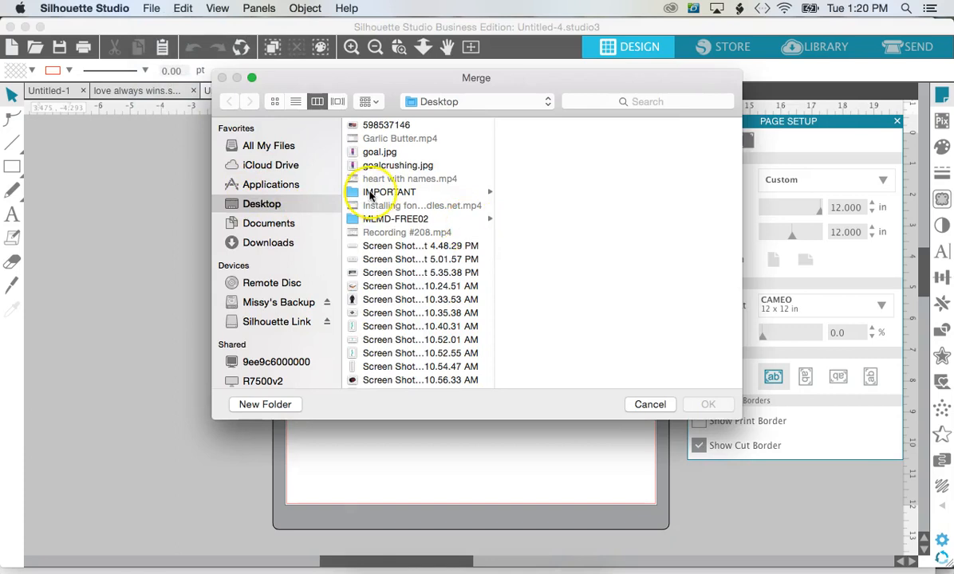
pyautogui.scroll(-5, 397, 276)
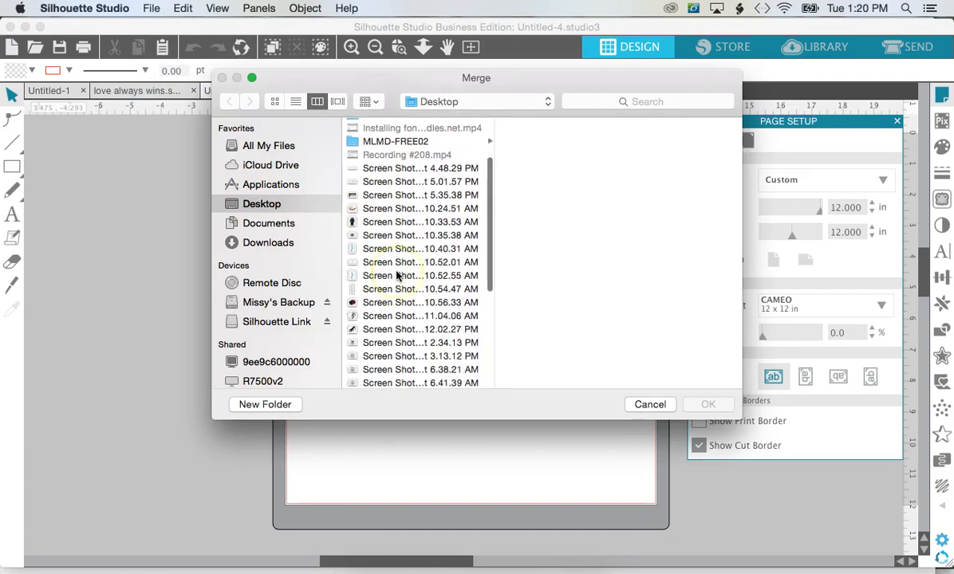
pyautogui.scroll(-3, 398, 276)
pyautogui.click(407, 384)
pyautogui.doubleClick(407, 384)
pyautogui.click(378, 216)
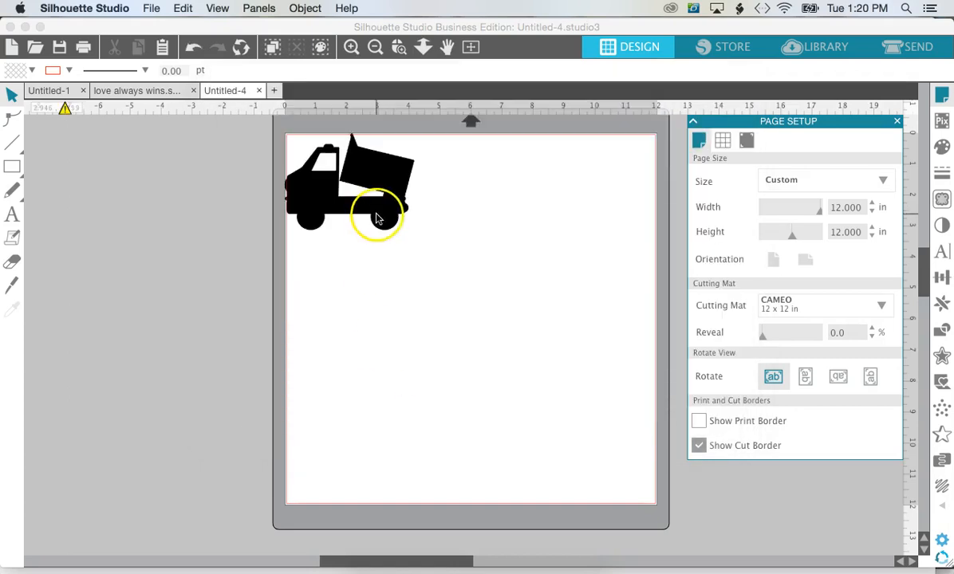
pyautogui.moveTo(394, 220); pyautogui.dragTo(446, 283)
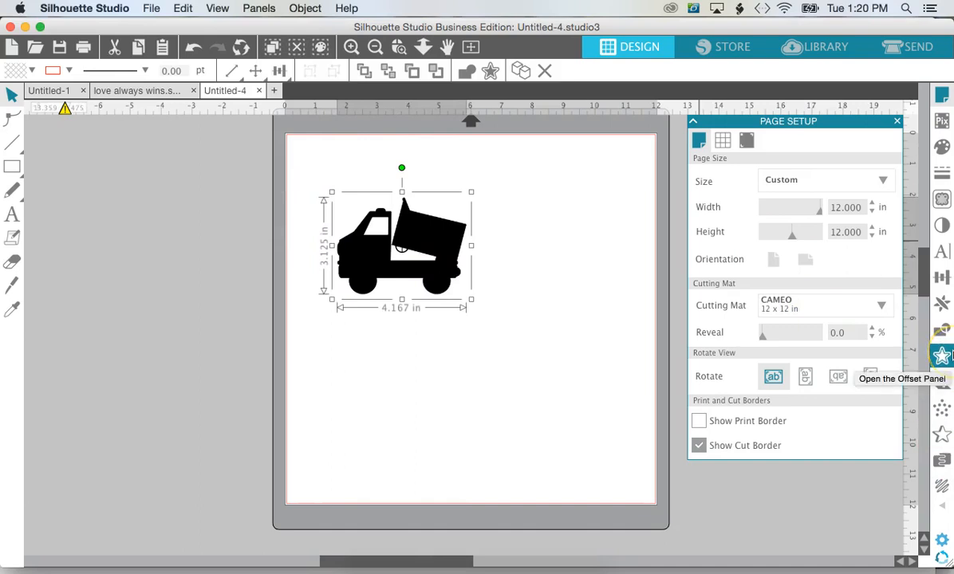
# Select a trace area of about 5.5 by 3.8 in around the whole dump truck image.
pyautogui.click(943, 200)
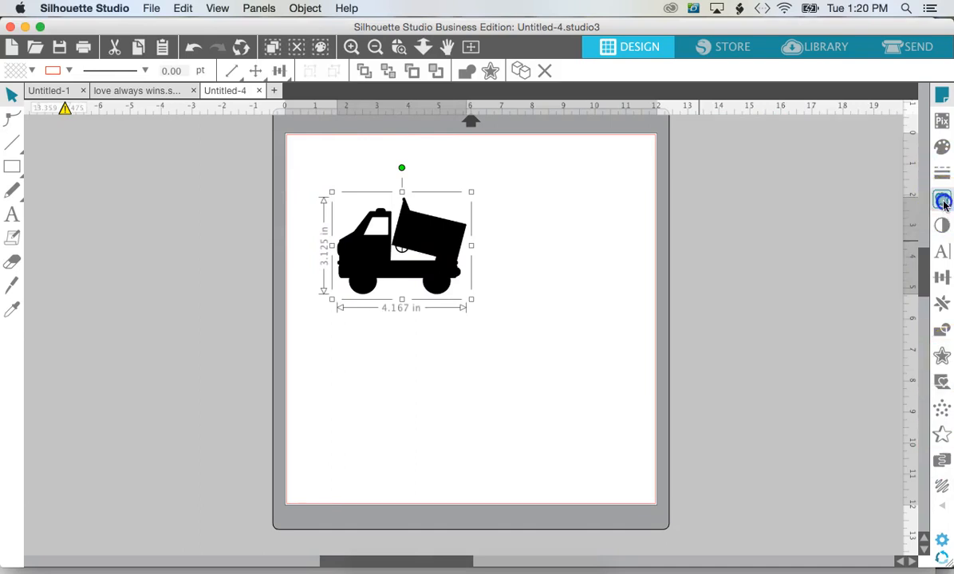
pyautogui.click(762, 178)
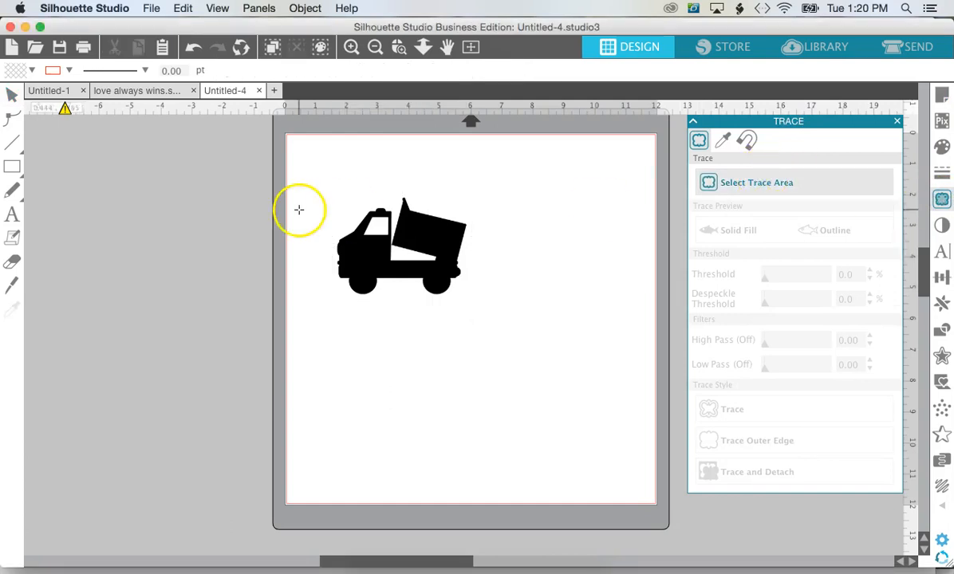
pyautogui.moveTo(317, 188); pyautogui.dragTo(488, 305)
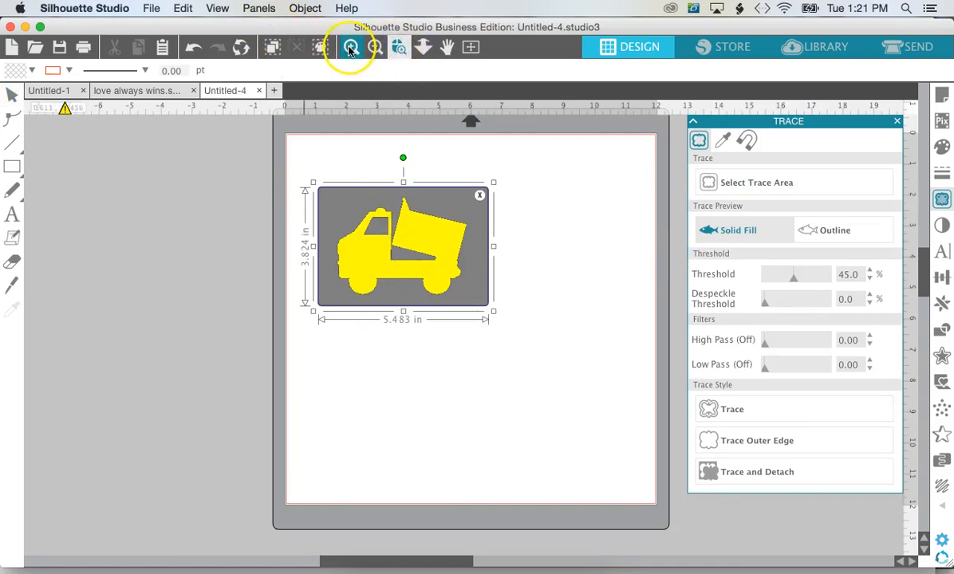
# Set the trace threshold to 40%, show the preview as an outline, and trace the dump truck.
pyautogui.click(376, 50)
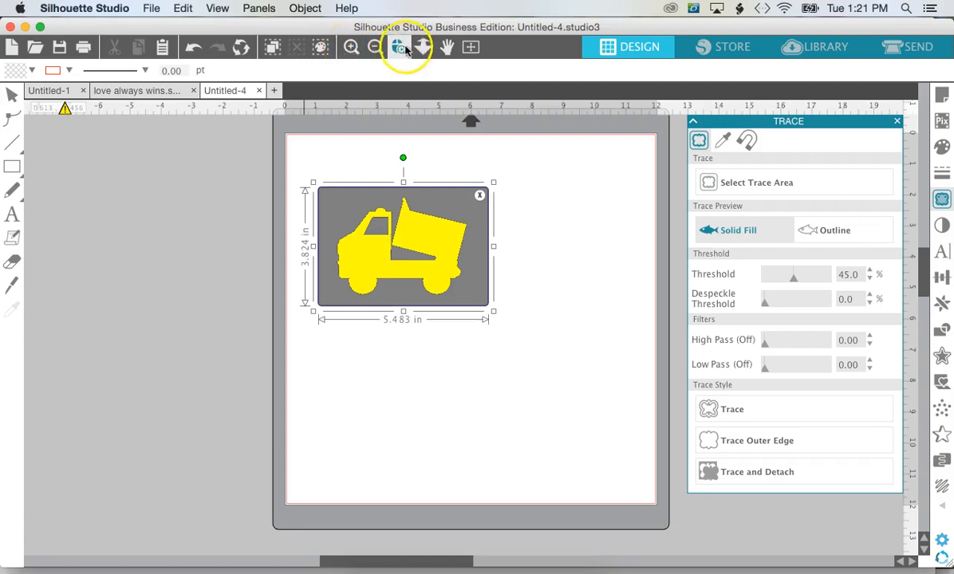
pyautogui.click(403, 52)
pyautogui.click(394, 223)
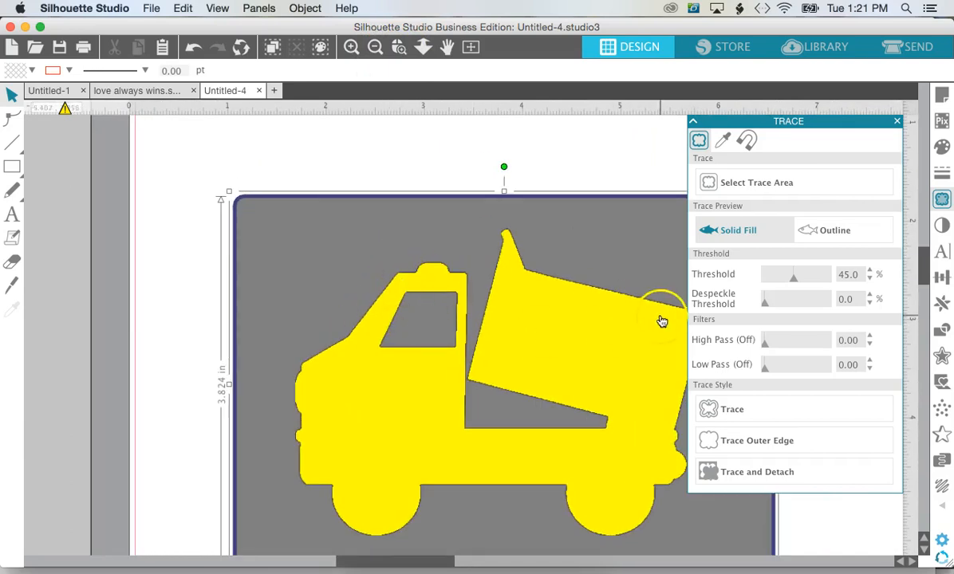
pyautogui.moveTo(794, 279)
pyautogui.mouseDown()
pyautogui.moveTo(760, 279)
pyautogui.moveTo(790, 282)
pyautogui.mouseUp()
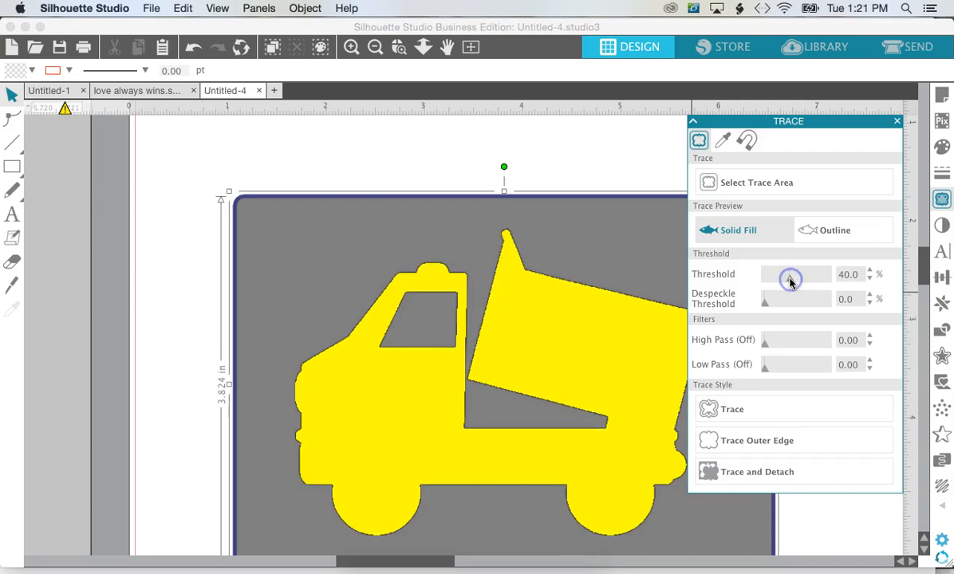
pyautogui.click(811, 233)
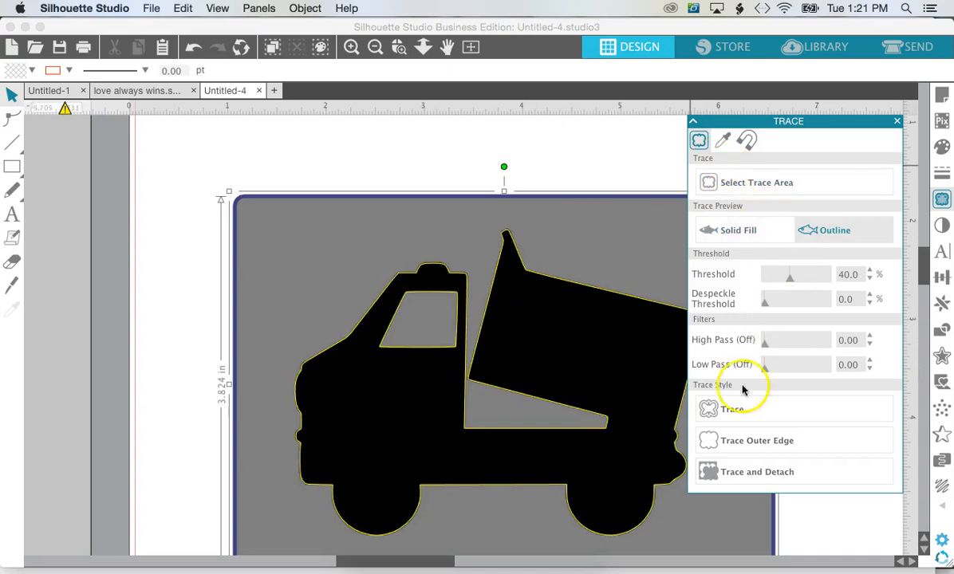
pyautogui.click(705, 410)
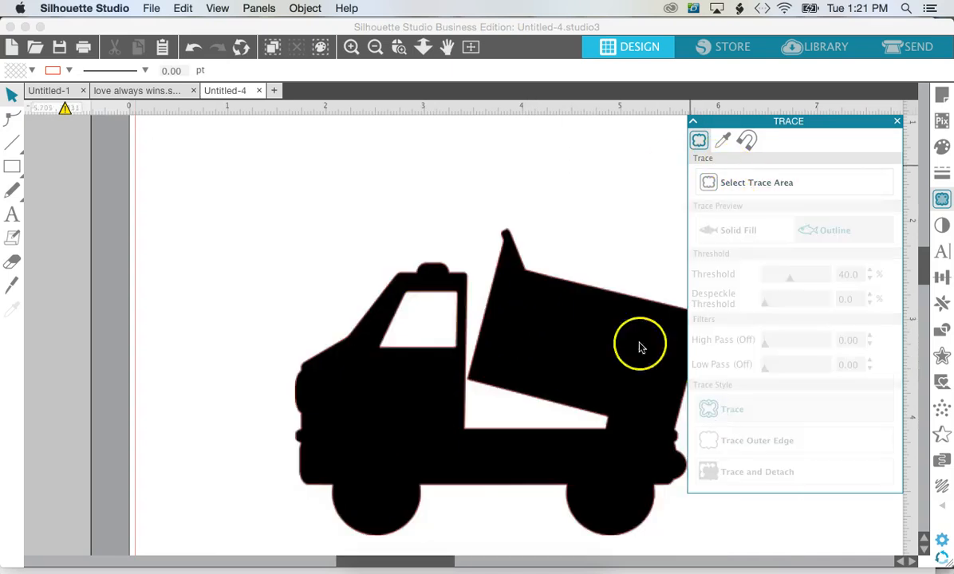
# Move the original black truck image off its traced outline and delete it.
pyautogui.click(571, 160)
pyautogui.moveTo(563, 336)
pyautogui.mouseDown()
pyautogui.moveTo(342, 355)
pyautogui.moveTo(249, 331)
pyautogui.mouseUp()
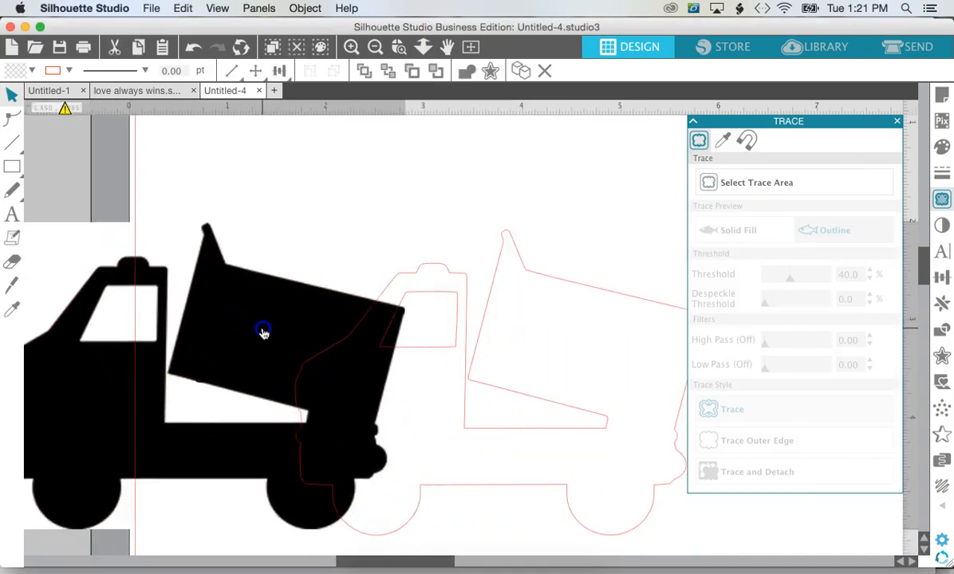
pyautogui.press('Delete')
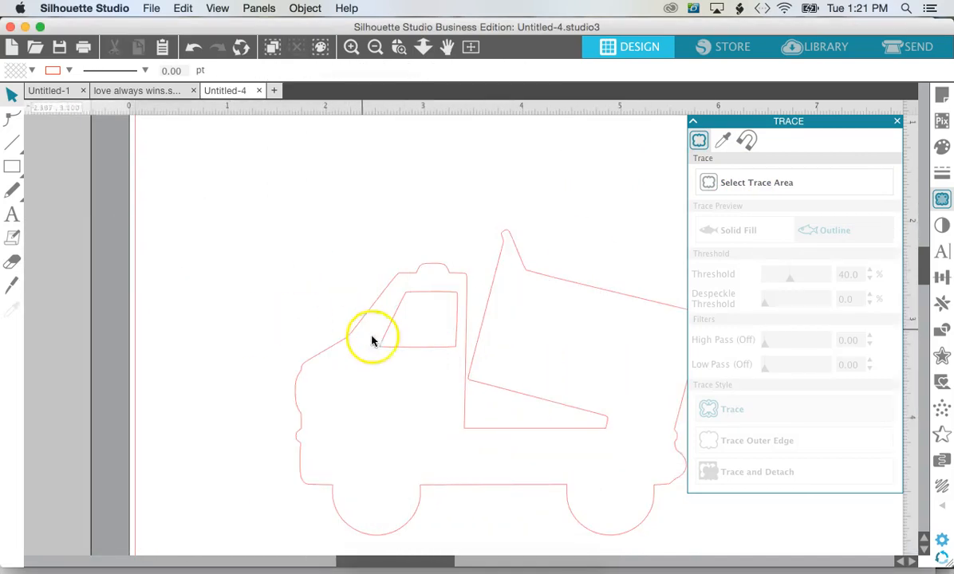
# Fill the traced dump truck outline with solid black.
pyautogui.click(343, 338)
pyautogui.hscroll(4, 345, 344)
pyautogui.scroll(-2, 345, 344)
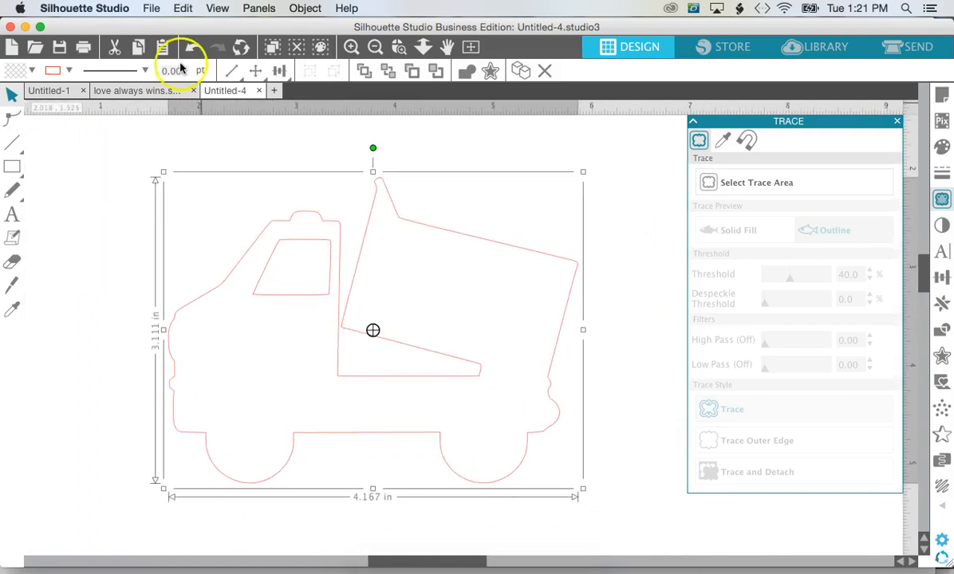
pyautogui.click(30, 70)
pyautogui.click(114, 111)
# Set the line color of the filled dump truck tracing to black.
pyautogui.click(68, 72)
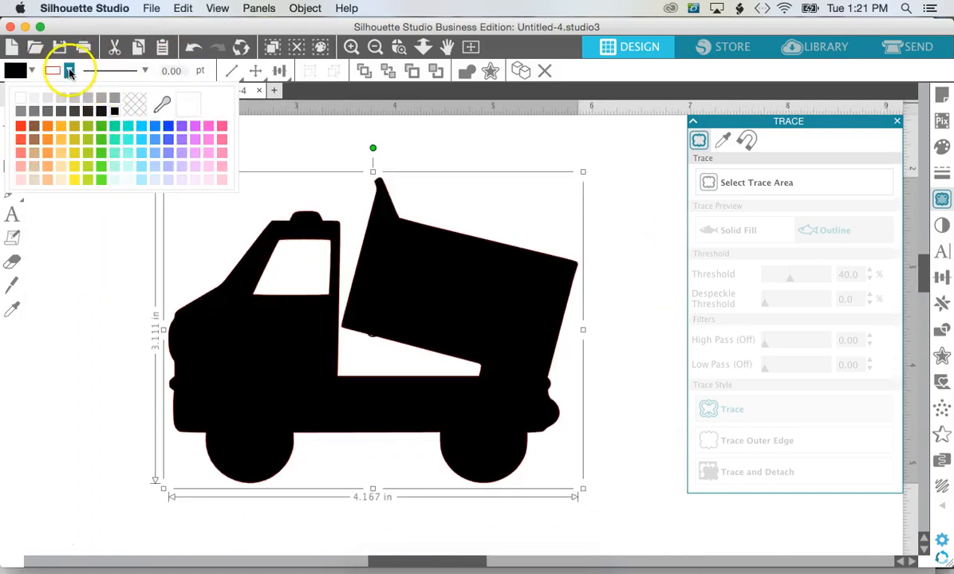
pyautogui.click(151, 111)
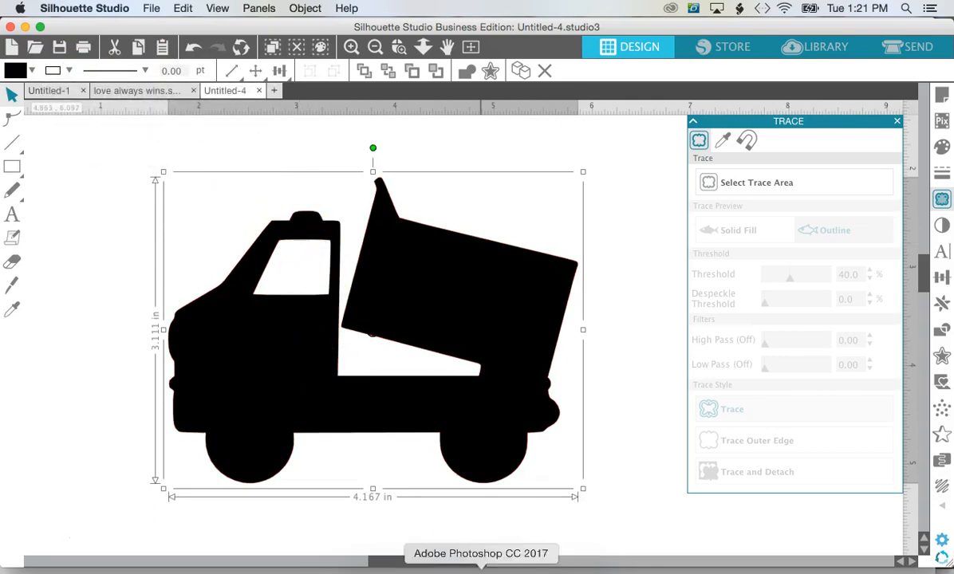
# Switch to Safari, return to the detailed black-and-white dump truck clipart #33279, and save its image to the Desktop.
pyautogui.click(436, 569)
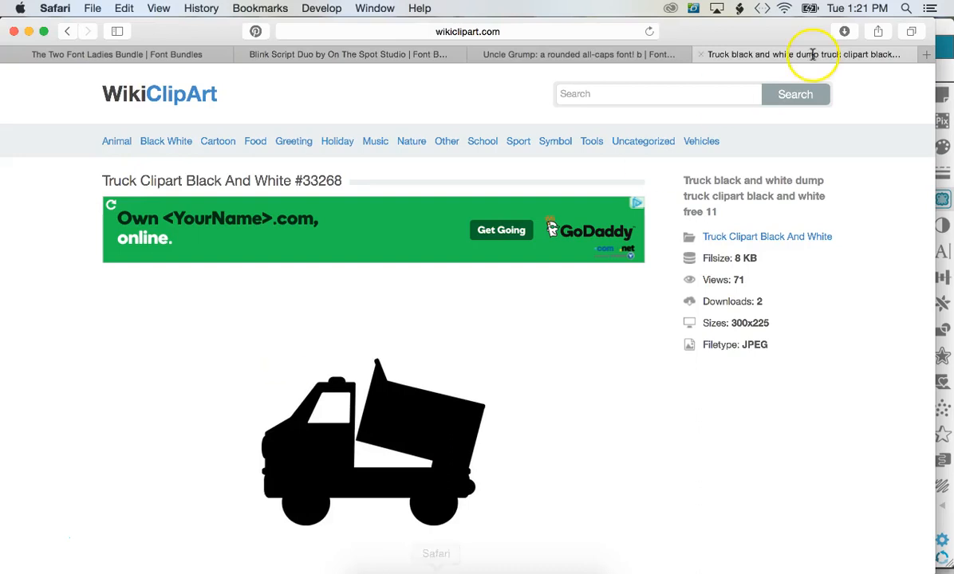
pyautogui.click(67, 31)
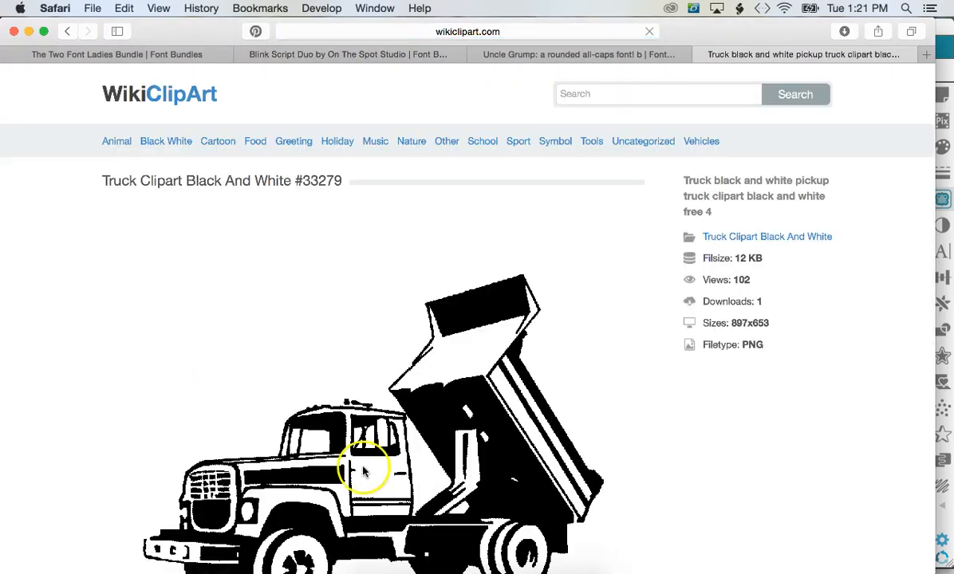
pyautogui.scroll(-3, 363, 471)
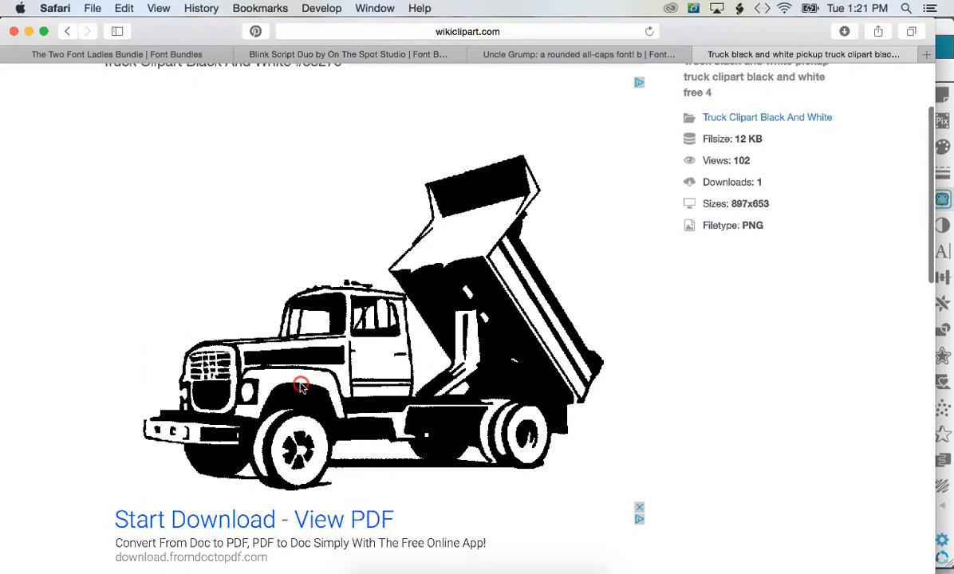
pyautogui.rightClick(300, 386)
pyautogui.click(360, 427)
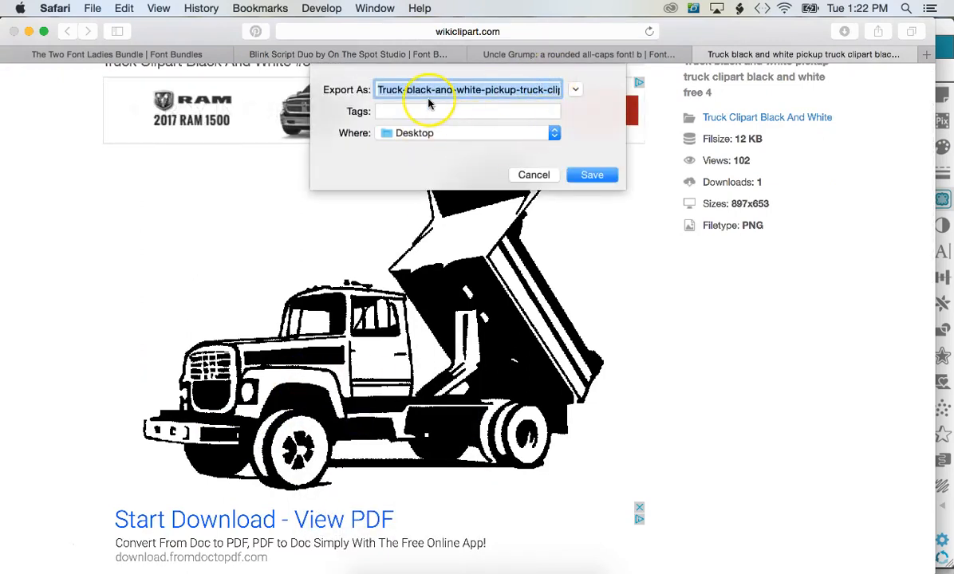
pyautogui.write('t')
pyautogui.click(604, 175)
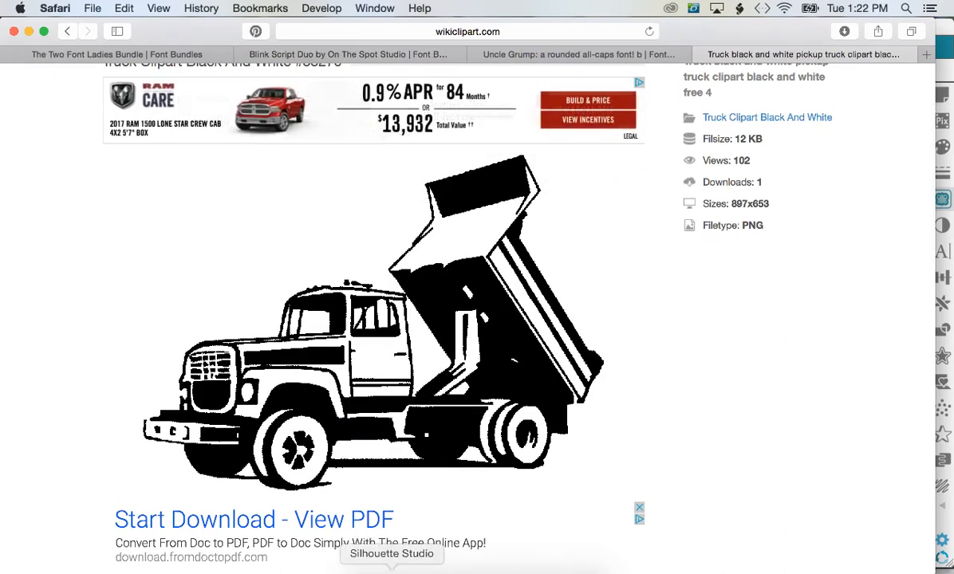
# Switch back to Silhouette Studio and move the filled black dump truck off the page to the left of the mat.
pyautogui.click(392, 566)
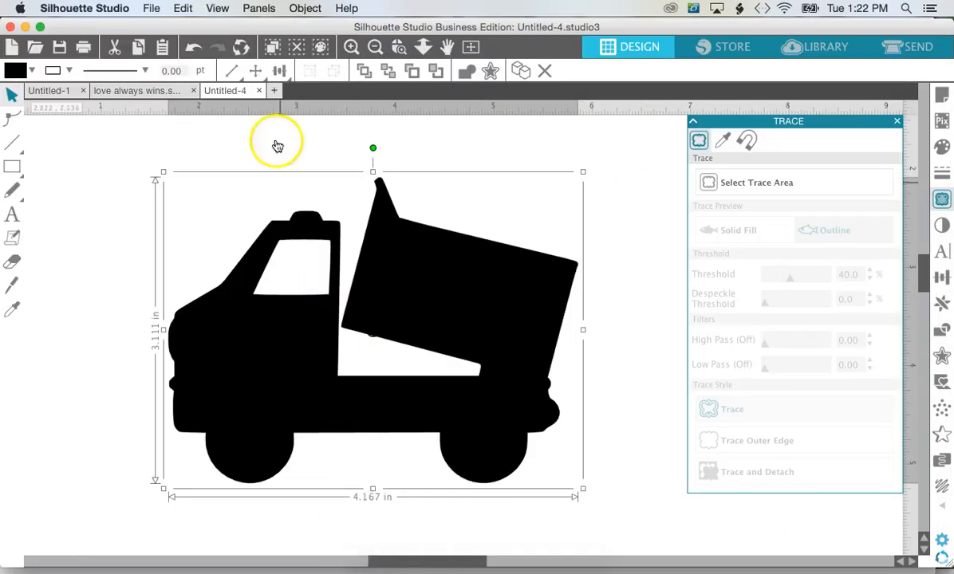
pyautogui.click(375, 46)
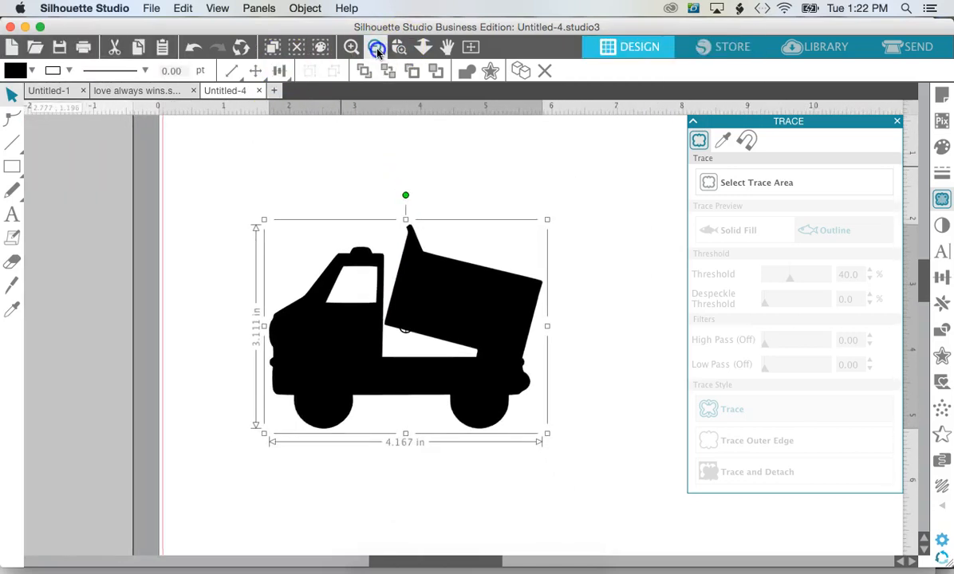
pyautogui.click(378, 50)
pyautogui.hscroll(3, 416, 246)
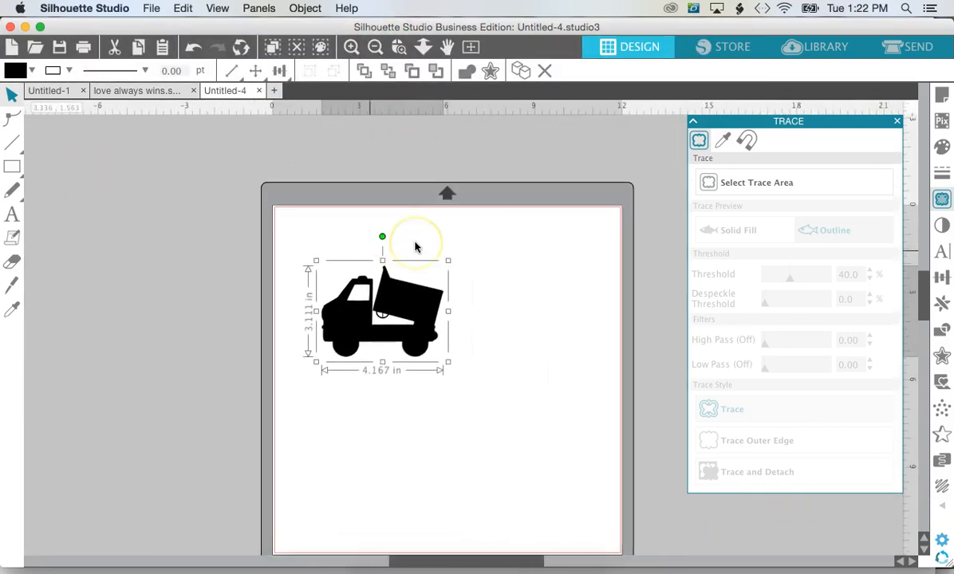
pyautogui.moveTo(222, 236); pyautogui.dragTo(140, 241)
# Merge the downloaded detailed dump truck image into the open document and place it near the middle of the page.
pyautogui.click(151, 10)
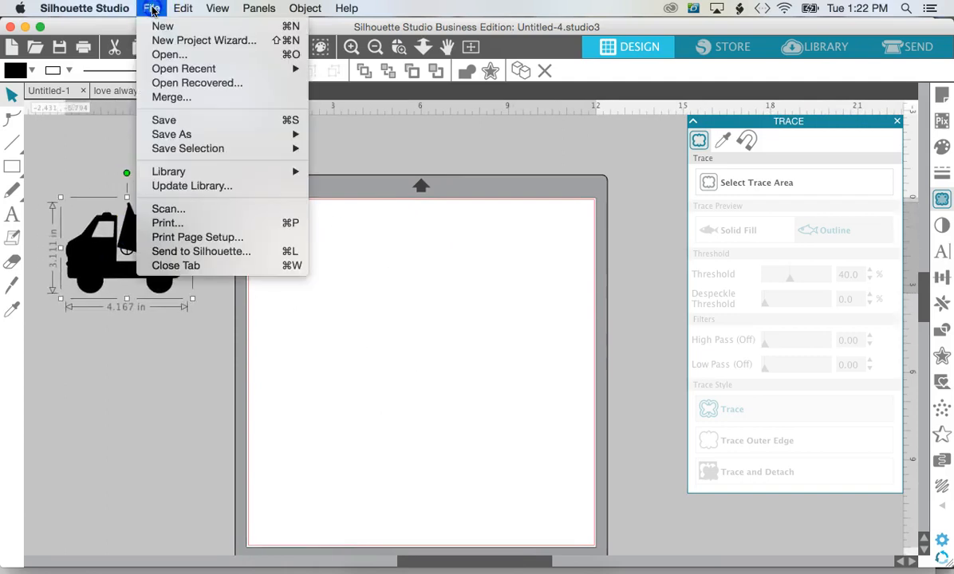
pyautogui.click(177, 95)
pyautogui.click(364, 122)
pyautogui.doubleClick(367, 125)
pyautogui.click(299, 238)
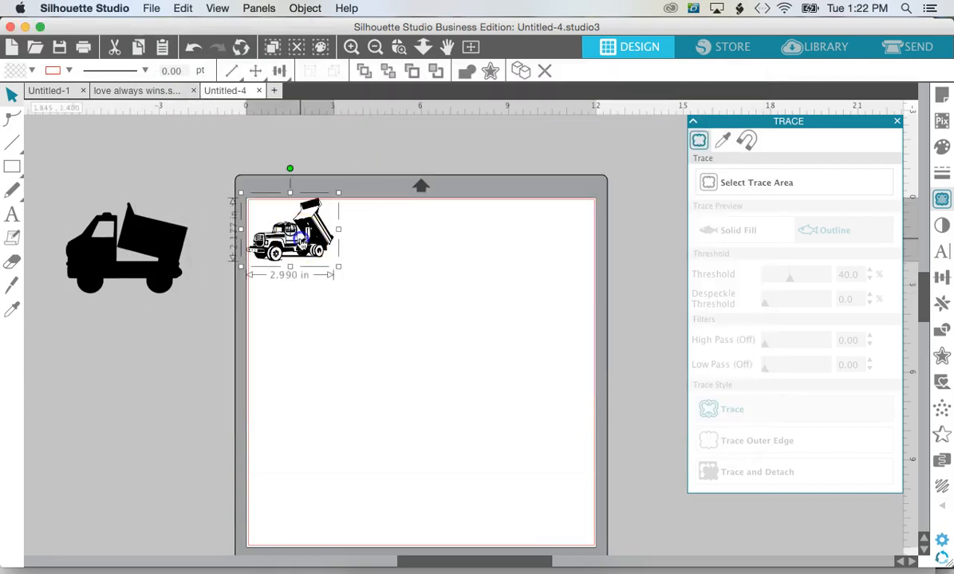
pyautogui.moveTo(316, 247); pyautogui.dragTo(461, 383)
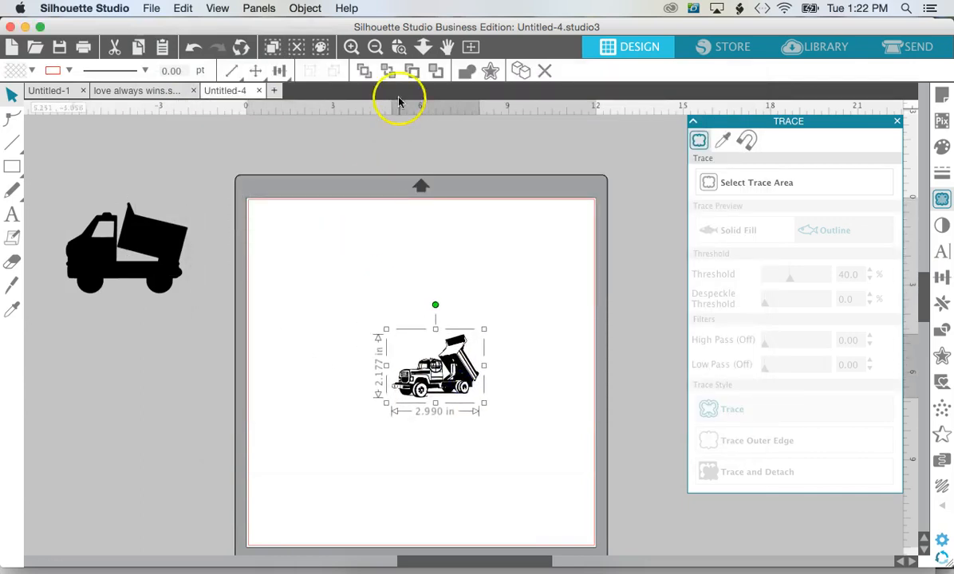
# Select a trace area of about 3.3 by 2.7 in around the whole detailed dump truck image.
pyautogui.click(401, 49)
pyautogui.click(451, 374)
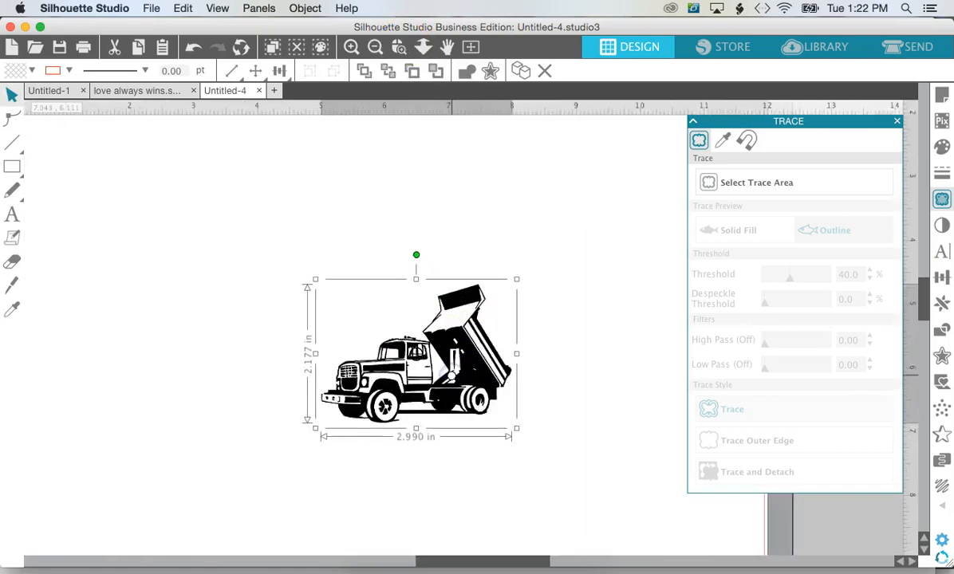
pyautogui.click(942, 201)
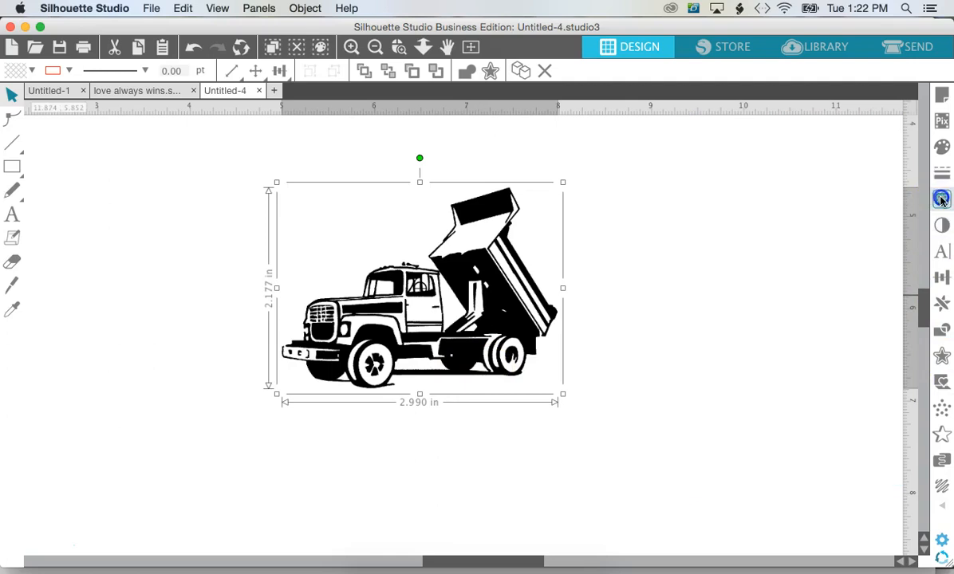
pyautogui.click(941, 201)
pyautogui.click(747, 184)
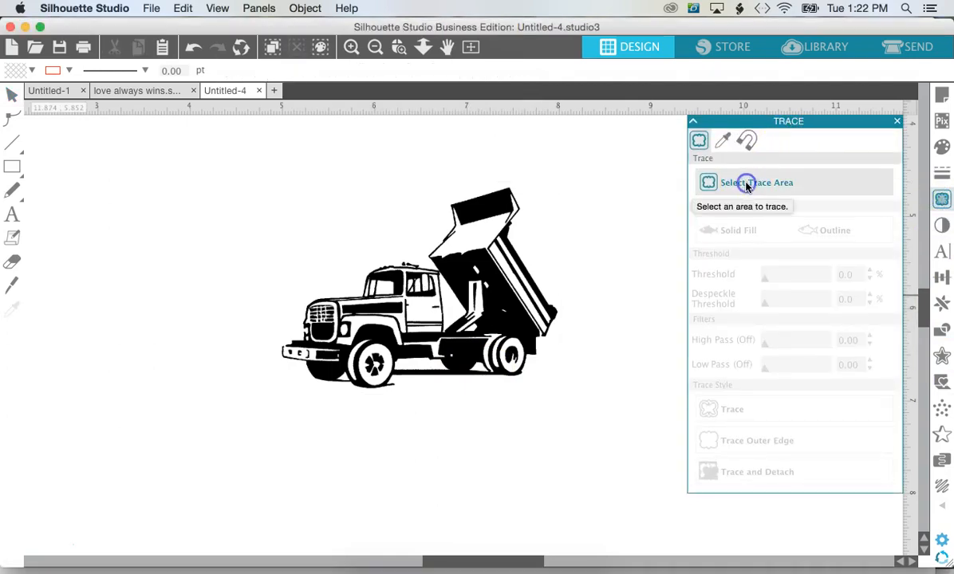
pyautogui.moveTo(276, 169)
pyautogui.mouseDown()
pyautogui.moveTo(492, 293)
pyautogui.moveTo(583, 396)
pyautogui.moveTo(580, 415)
pyautogui.mouseUp()
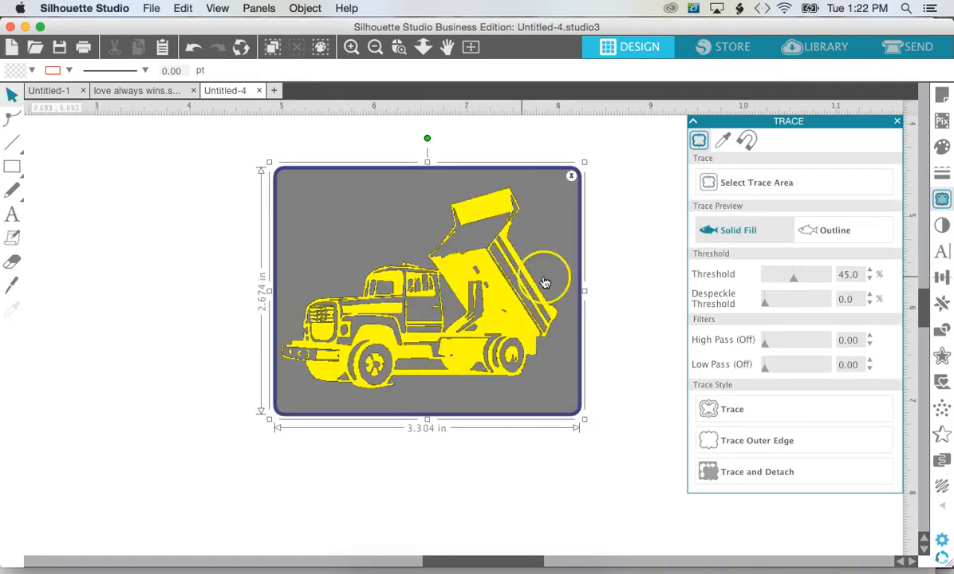
# Set the trace threshold to 70%, show the preview as an outline, and trace the detailed dump truck.
pyautogui.moveTo(795, 283); pyautogui.dragTo(818, 286)
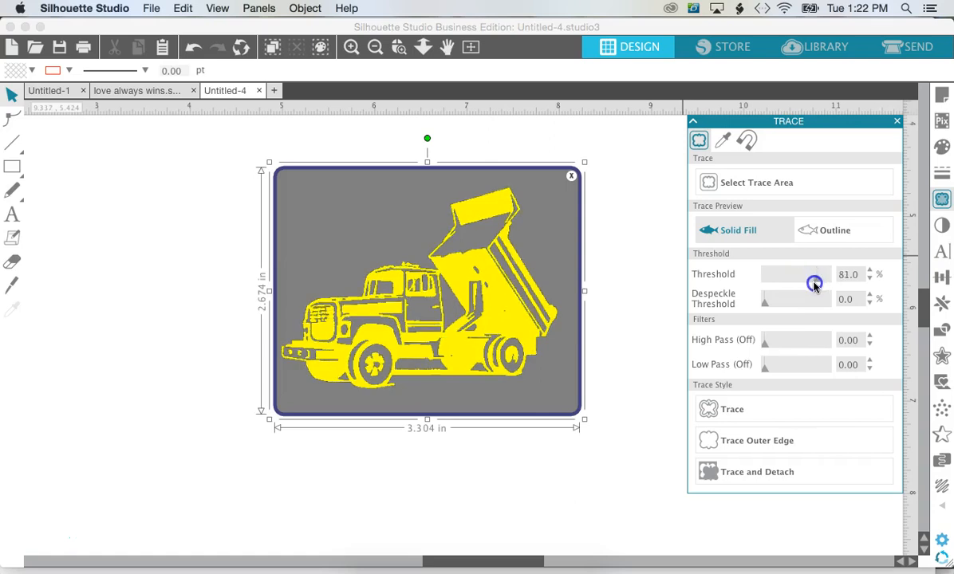
pyautogui.click(815, 231)
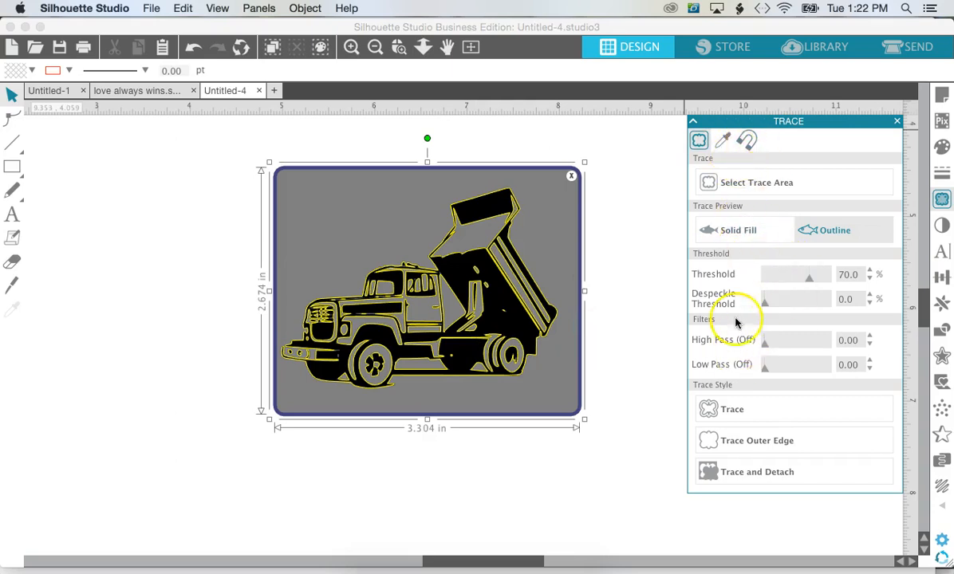
pyautogui.click(725, 409)
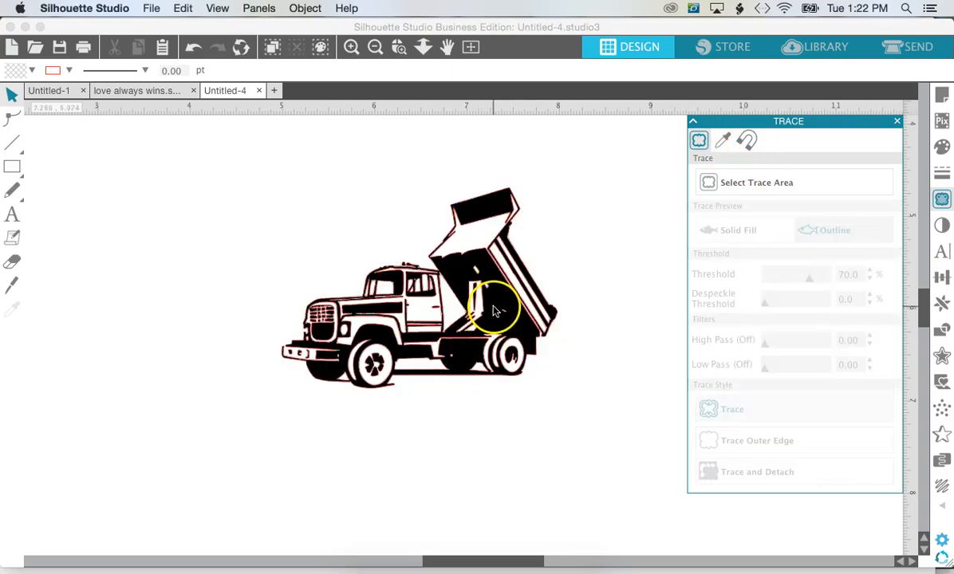
# Move the original detailed truck image off its traced outline and delete it.
pyautogui.click(500, 322)
pyautogui.moveTo(504, 342)
pyautogui.mouseDown()
pyautogui.moveTo(311, 443)
pyautogui.moveTo(251, 440)
pyautogui.mouseUp()
pyautogui.press('Delete')
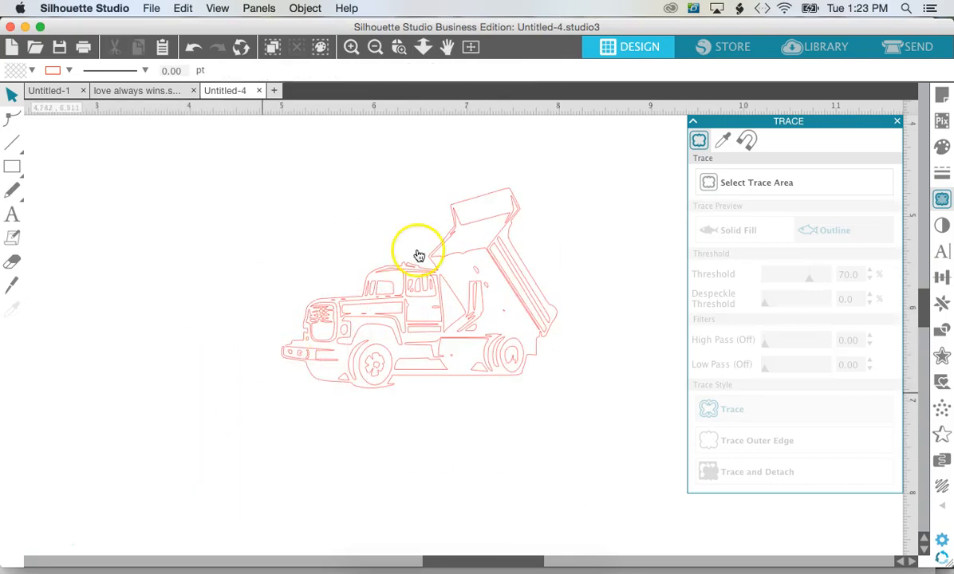
# Shift the detailed truck's traced outline slightly up and to the right, grabbing it by the thin slot below the door.
pyautogui.click(401, 44)
pyautogui.click(498, 285)
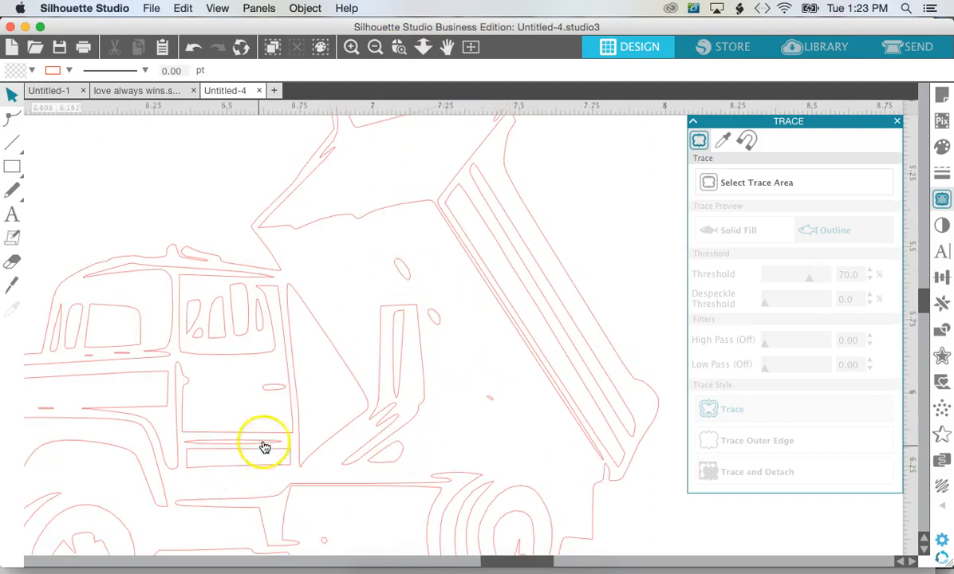
pyautogui.click(233, 441)
pyautogui.moveTo(232, 442); pyautogui.dragTo(320, 369)
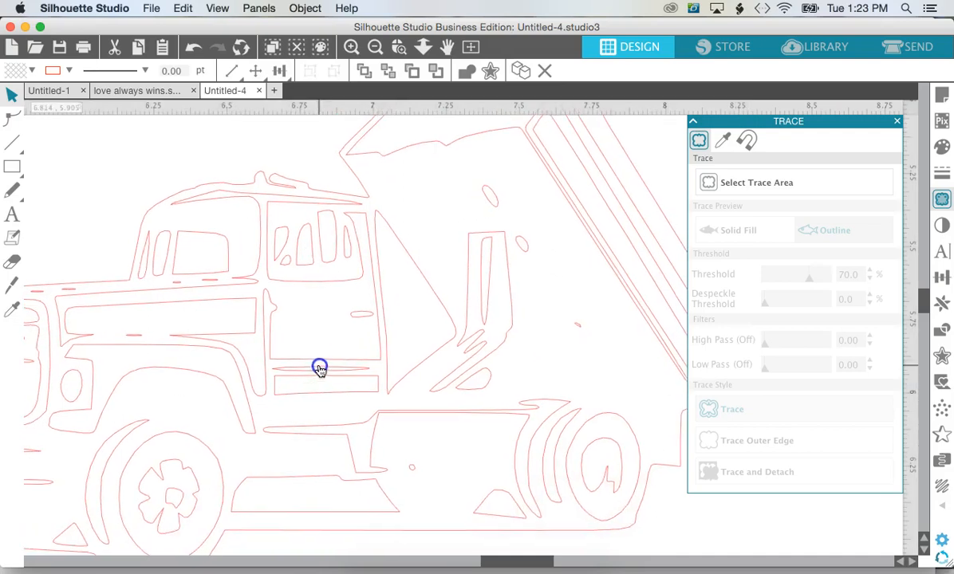
pyautogui.click(299, 344)
# Release the compound path of the detailed truck tracing and deselect its separated pieces.
pyautogui.click(382, 46)
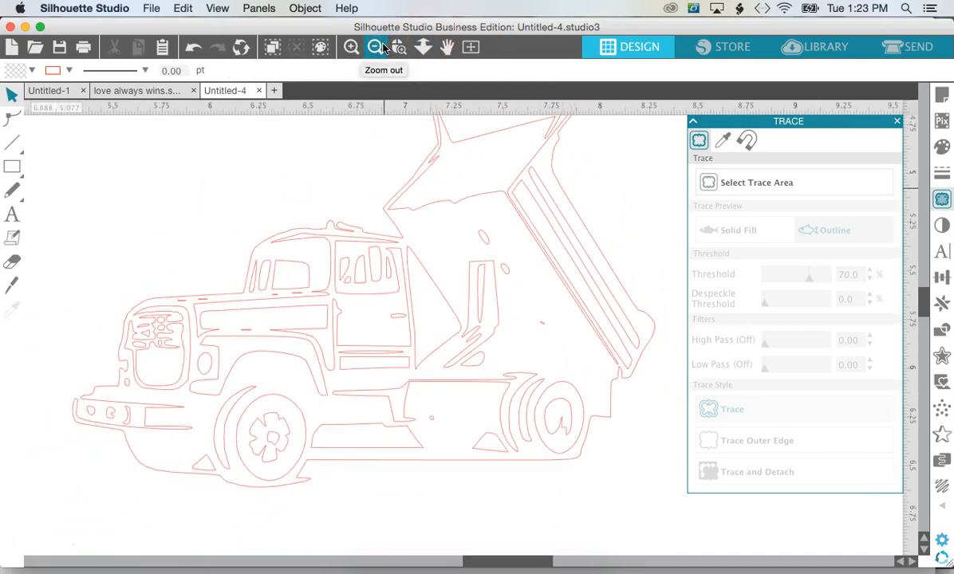
pyautogui.scroll(3, 425, 279)
pyautogui.rightClick(341, 327)
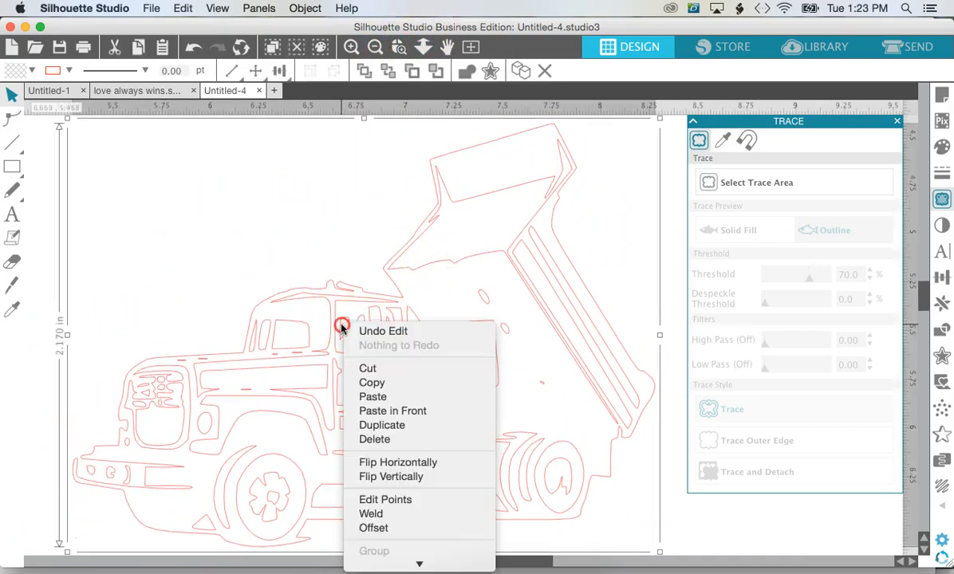
pyautogui.scroll(-3, 420, 472)
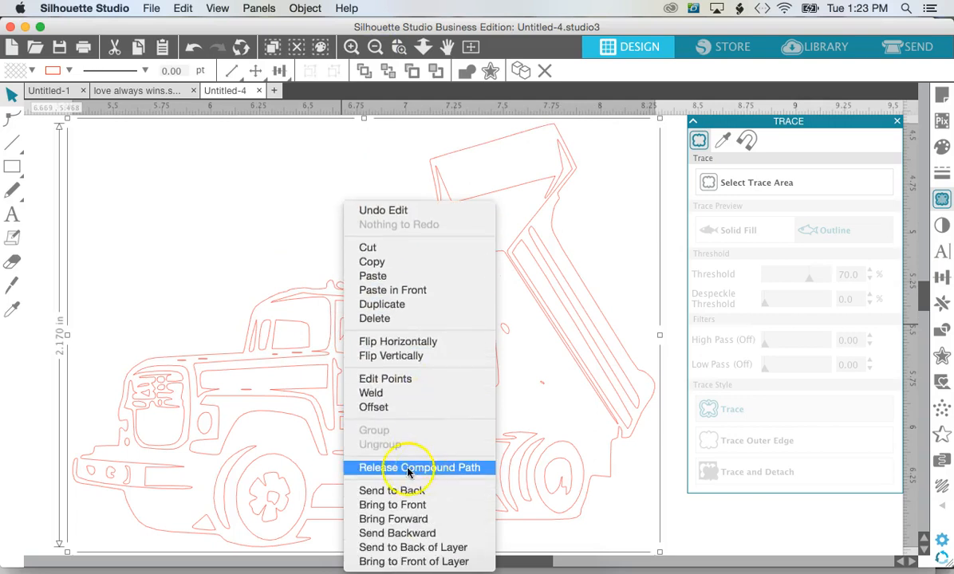
pyautogui.click(399, 469)
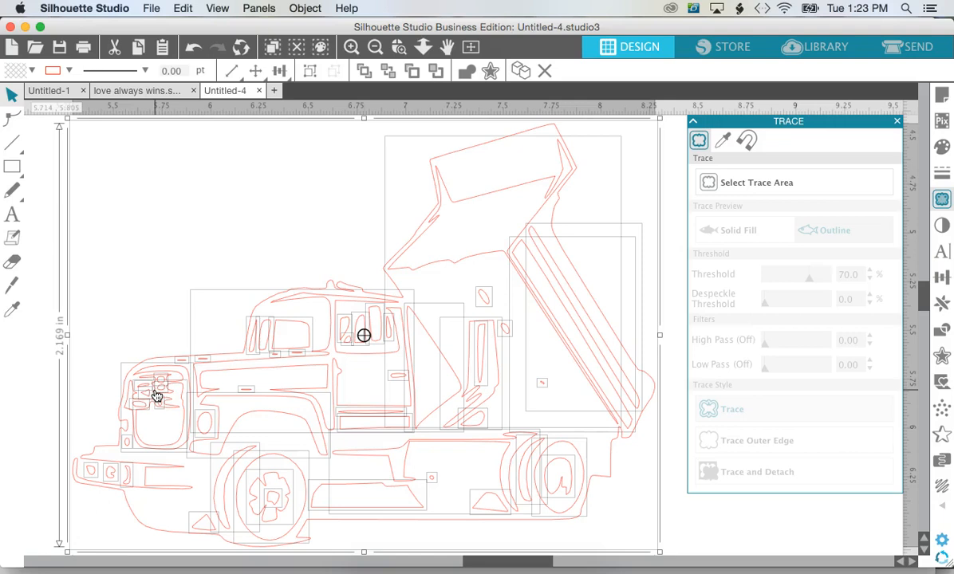
pyautogui.click(119, 317)
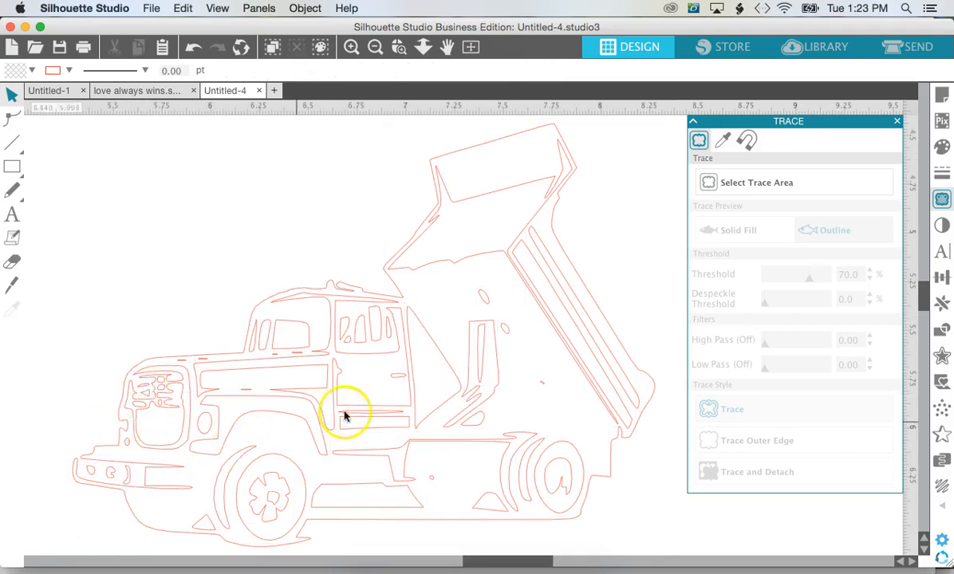
# Delete the stray dot on the chassis, the three specks between cab and dump bed, and the slivers on the hood front and side.
pyautogui.click(432, 479)
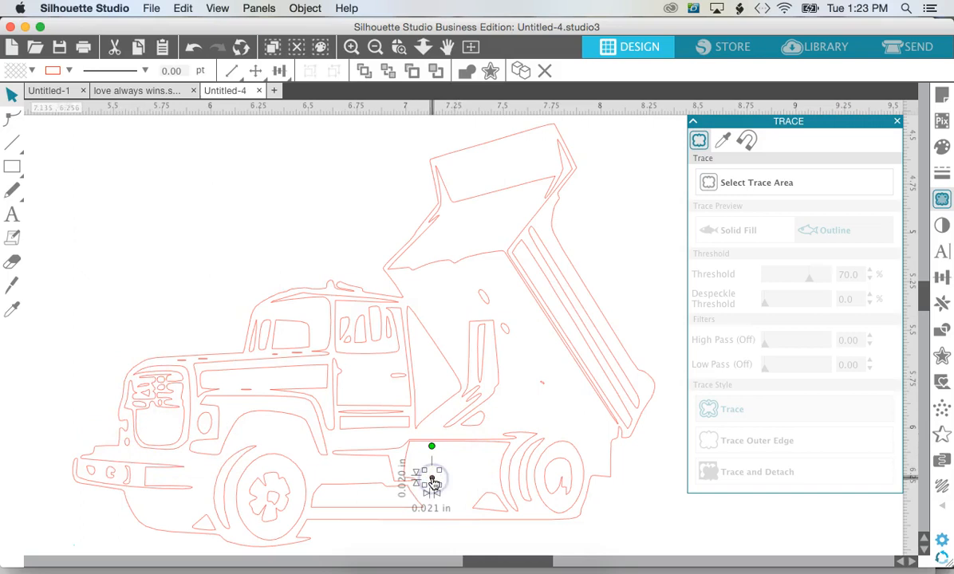
pyautogui.click(435, 485)
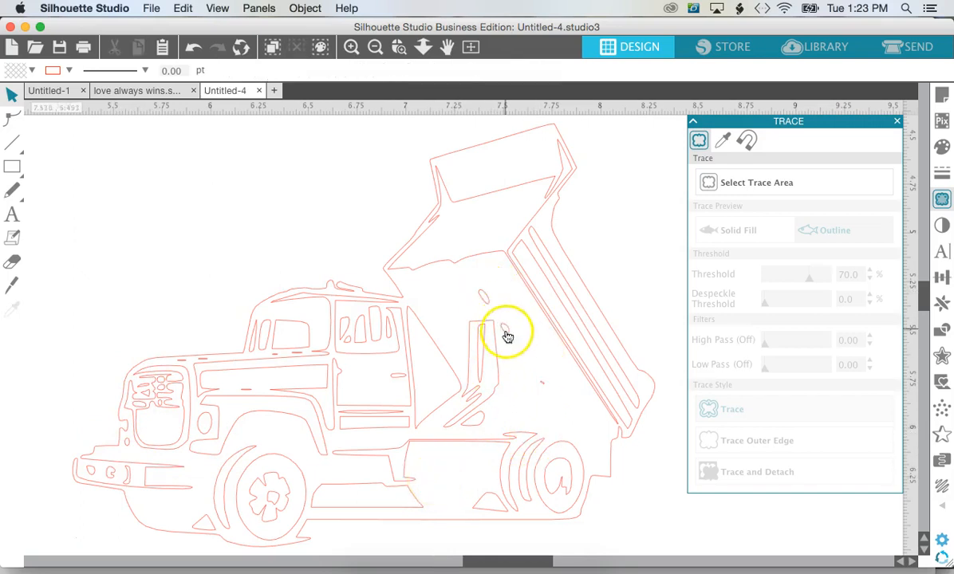
pyautogui.click(486, 302)
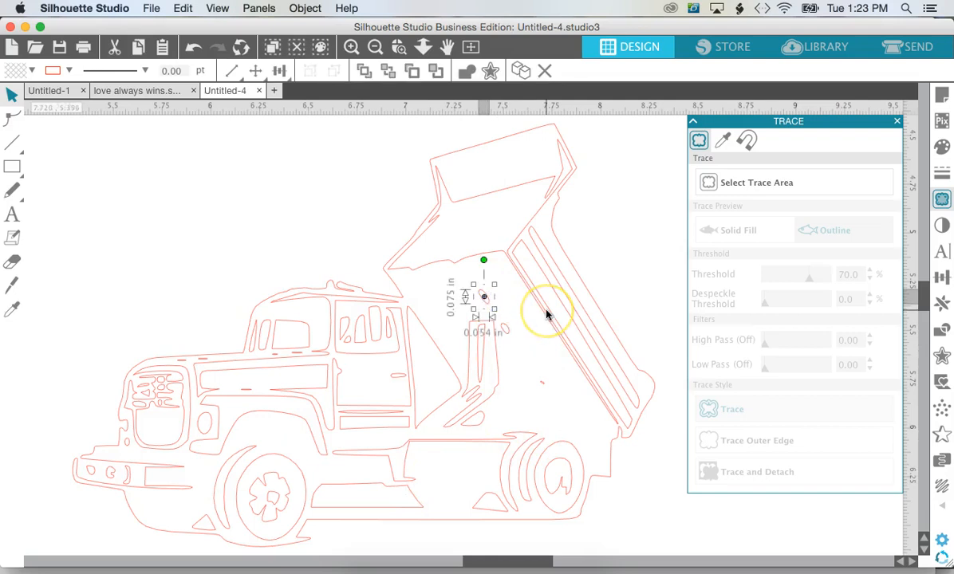
pyautogui.keyDown('shift'); pyautogui.click(508, 332); pyautogui.keyUp('shift')
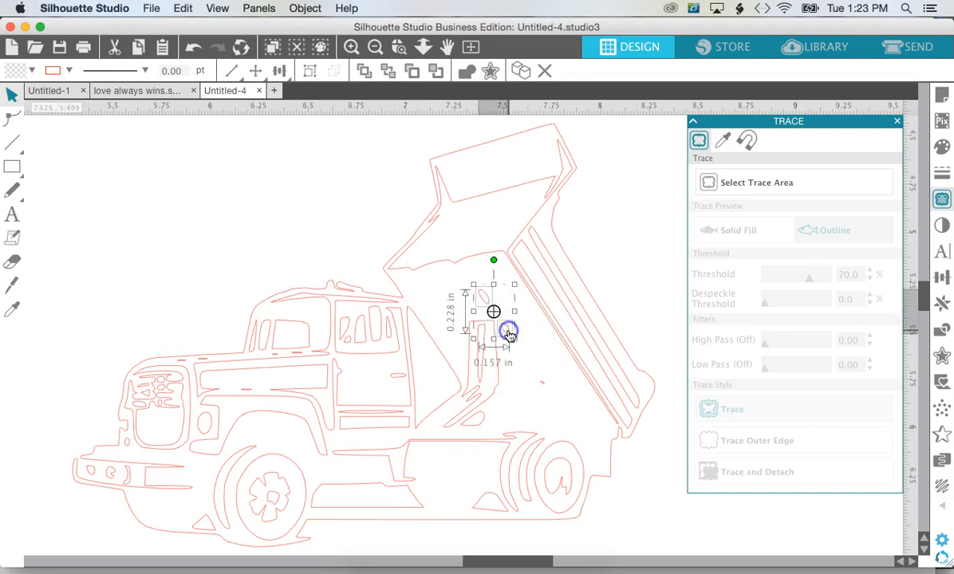
pyautogui.keyDown('shift'); pyautogui.click(543, 386); pyautogui.keyUp('shift')
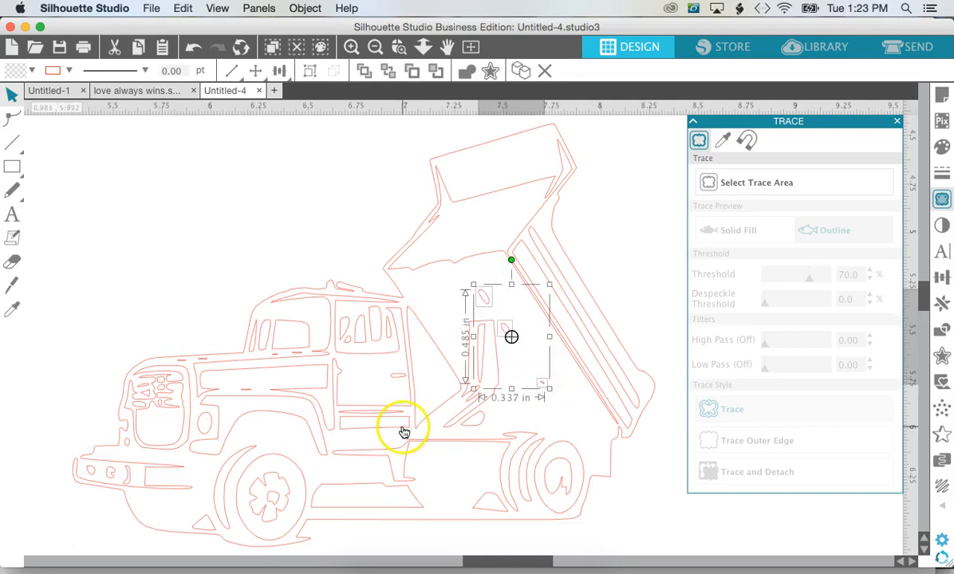
pyautogui.keyDown('shift'); pyautogui.click(248, 396); pyautogui.keyUp('shift')
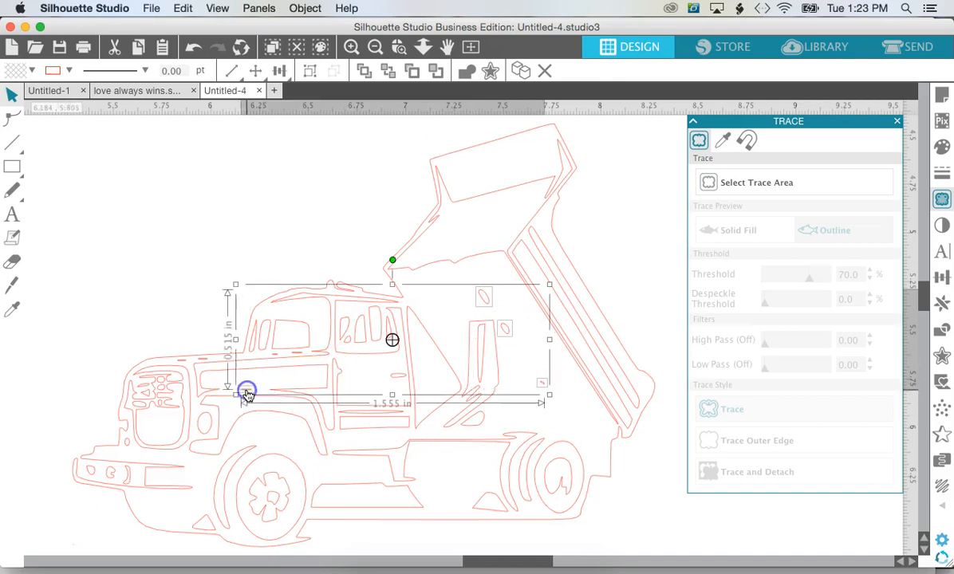
pyautogui.keyDown('shift'); pyautogui.click(183, 364); pyautogui.keyUp('shift')
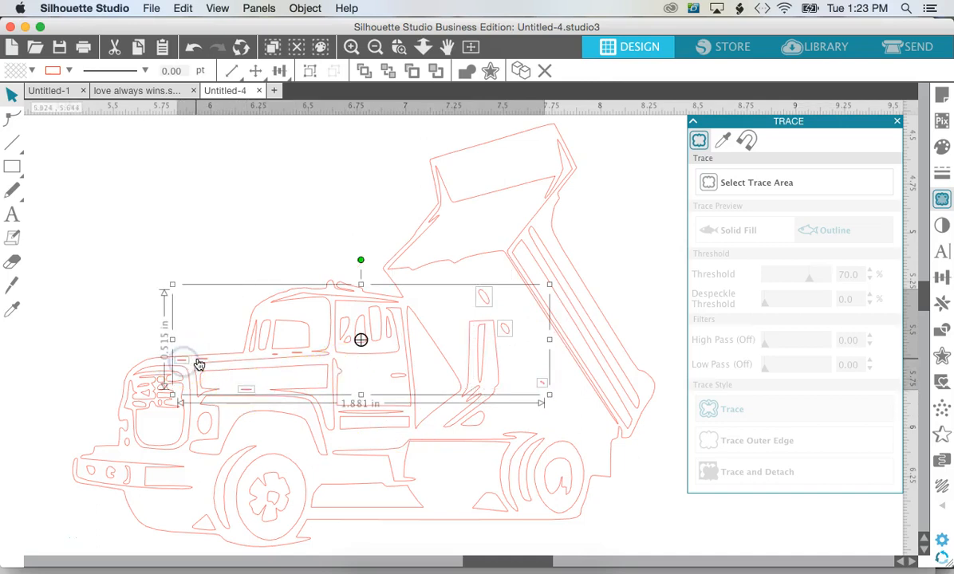
pyautogui.press('Delete')
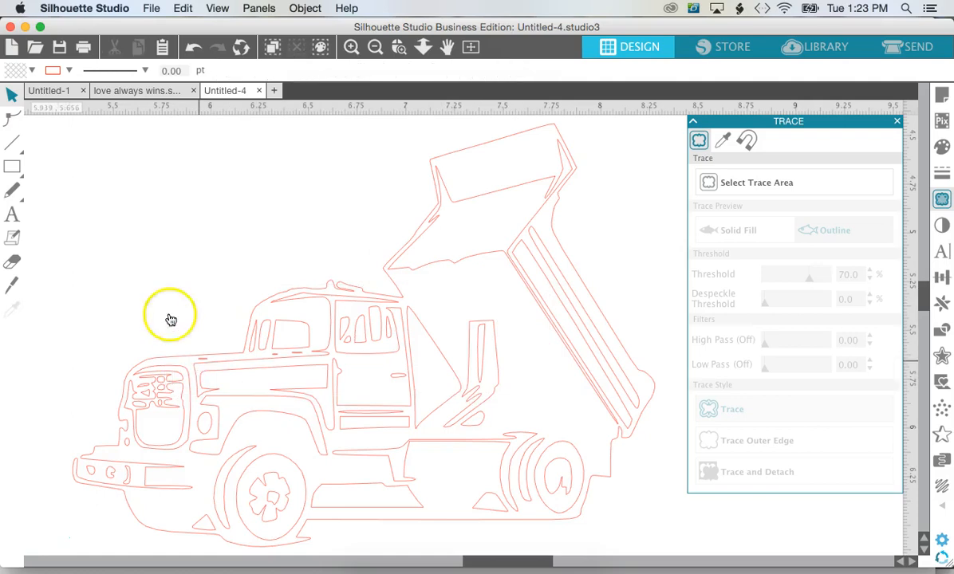
# Delete the three thin slivers along the top edge of the hood below the windshield.
pyautogui.click(399, 47)
pyautogui.click(203, 362)
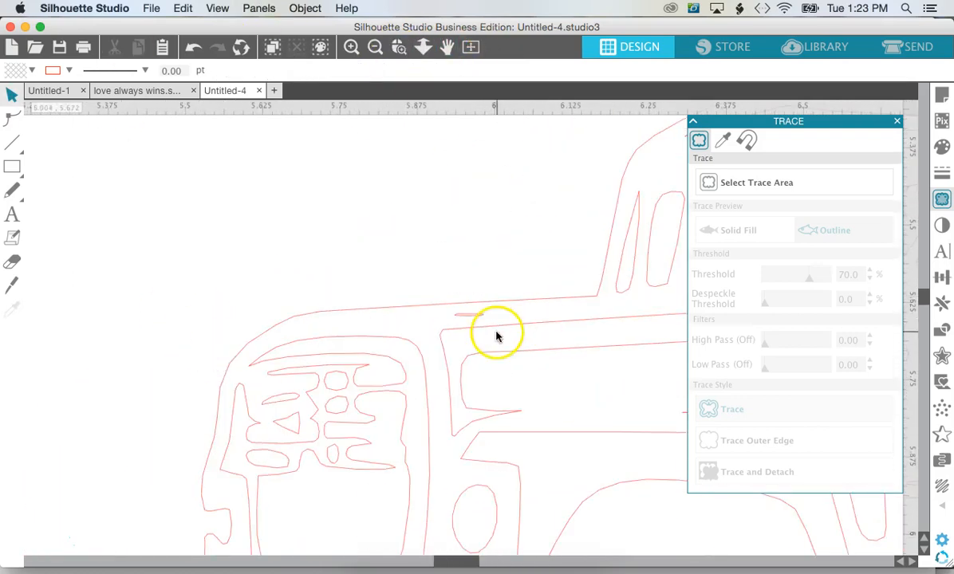
pyautogui.hscroll(6, 496, 335)
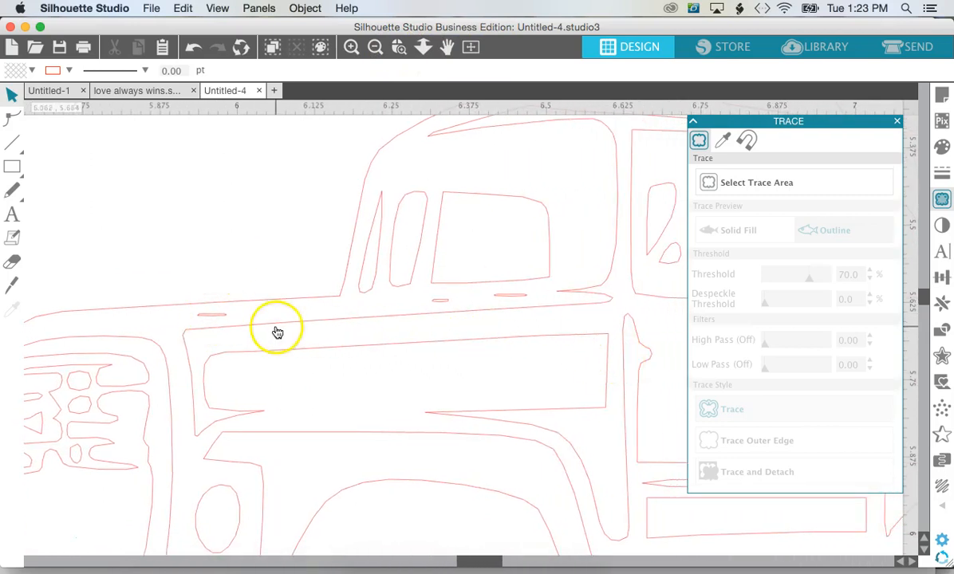
pyautogui.click(209, 317)
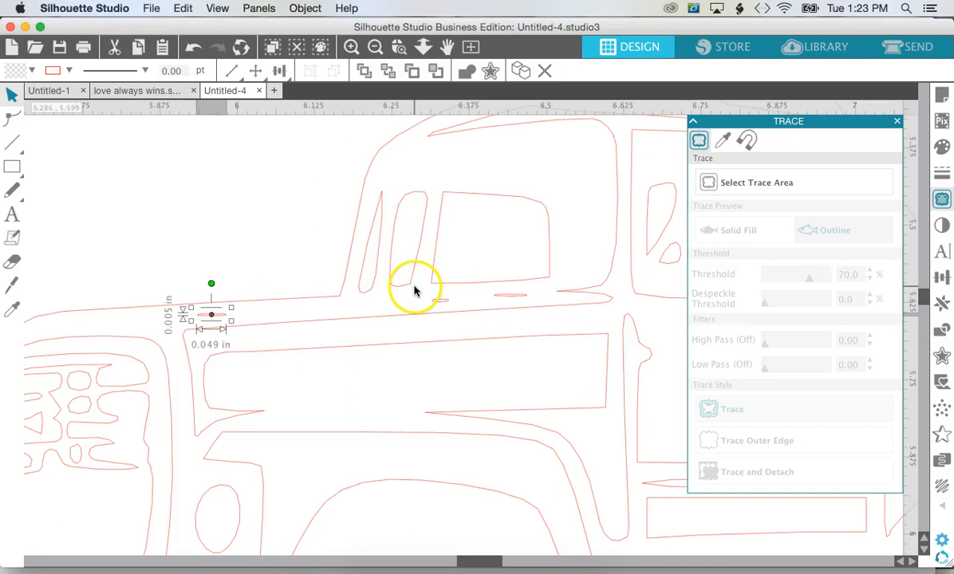
pyautogui.keyDown('shift'); pyautogui.click(441, 300); pyautogui.keyUp('shift')
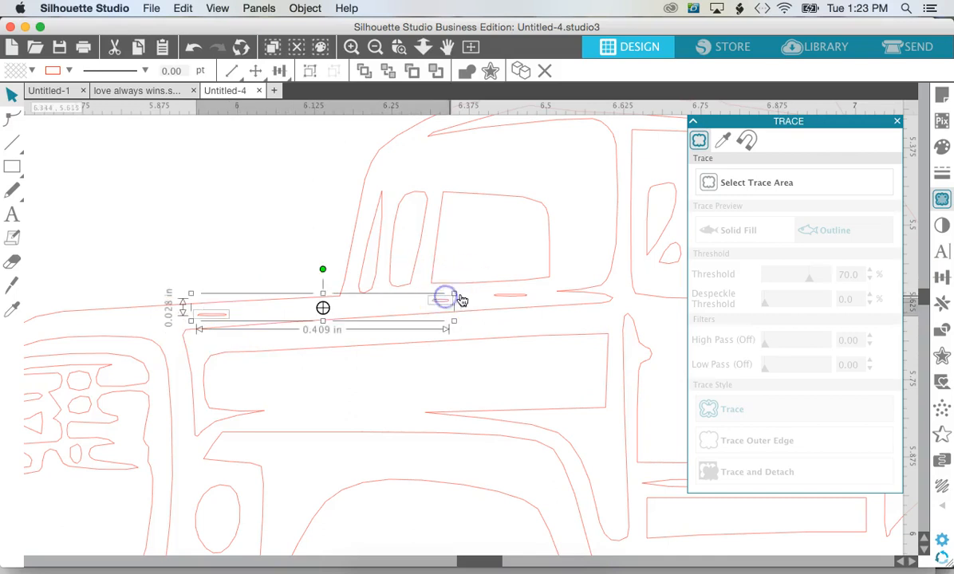
pyautogui.keyDown('shift'); pyautogui.click(510, 298); pyautogui.keyUp('shift')
pyautogui.press('Delete')
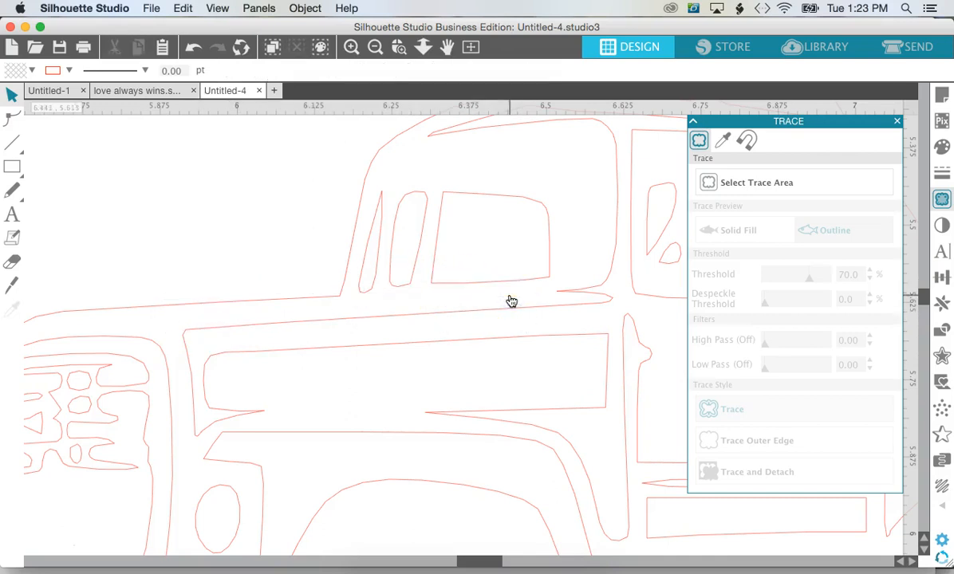
# Delete the small loose shapes inside the grille together with the small oval above the bumper.
pyautogui.scroll(-10, 510, 302)
pyautogui.hscroll(-10, 510, 301)
pyautogui.click(236, 265)
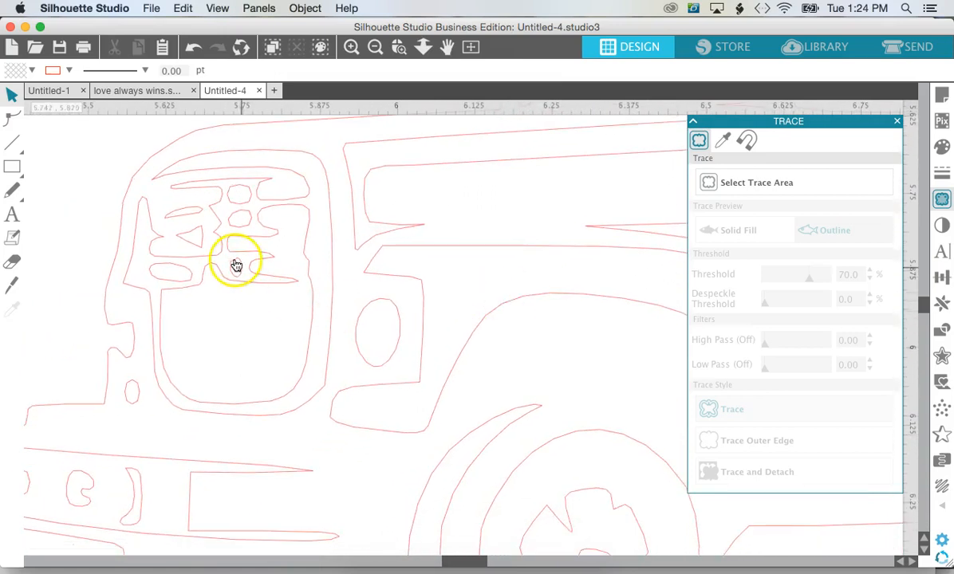
pyautogui.click(133, 399)
pyautogui.click(176, 273)
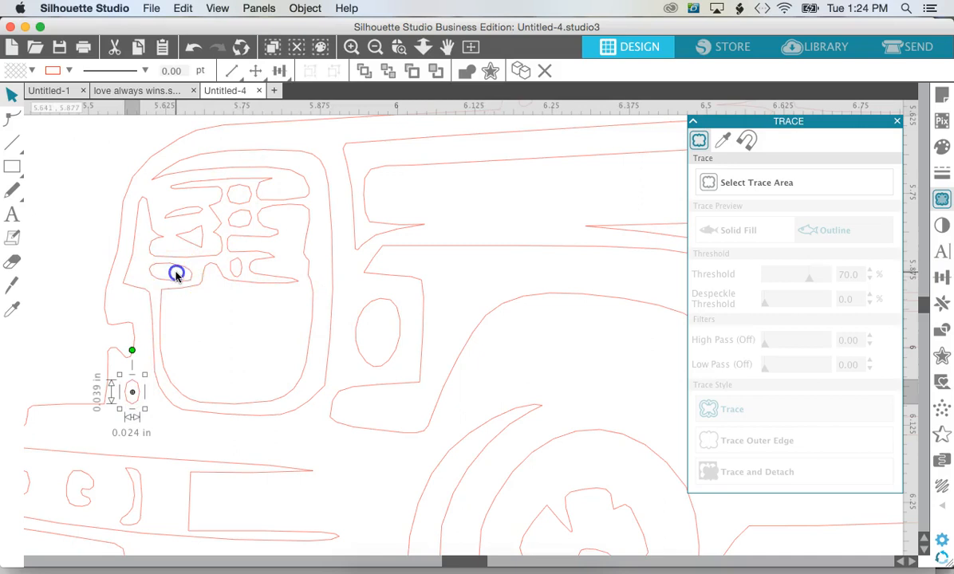
pyautogui.keyDown('shift'); pyautogui.click(237, 269); pyautogui.keyUp('shift')
pyautogui.keyDown('shift'); pyautogui.click(239, 222); pyautogui.keyUp('shift')
pyautogui.keyDown('shift'); pyautogui.click(237, 200); pyautogui.keyUp('shift')
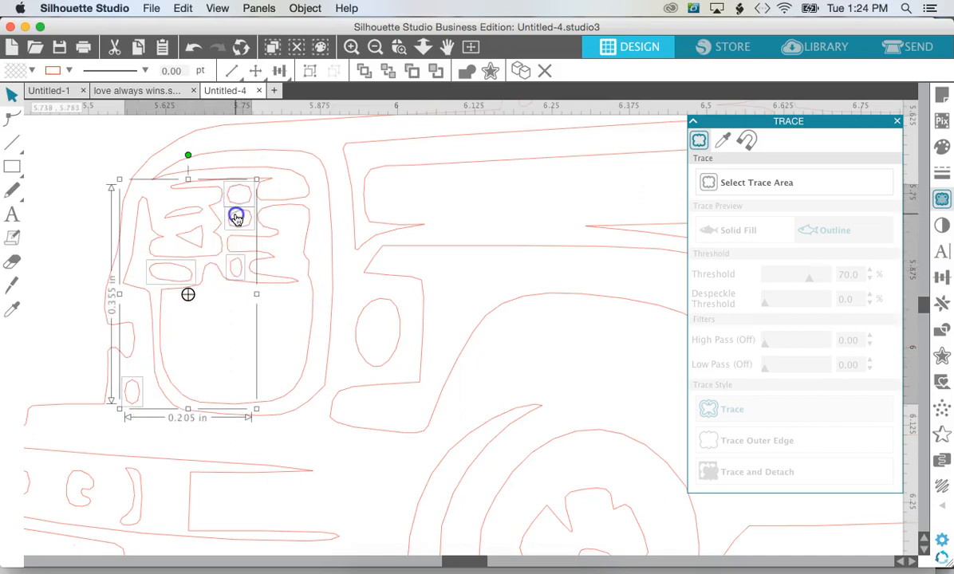
pyautogui.moveTo(199, 244); pyautogui.dragTo(182, 215)
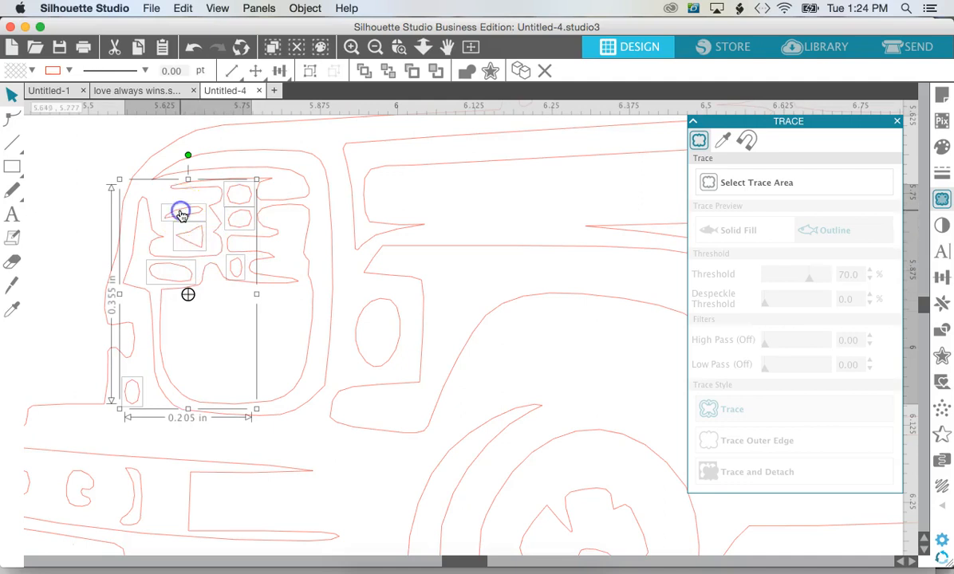
pyautogui.press('Delete')
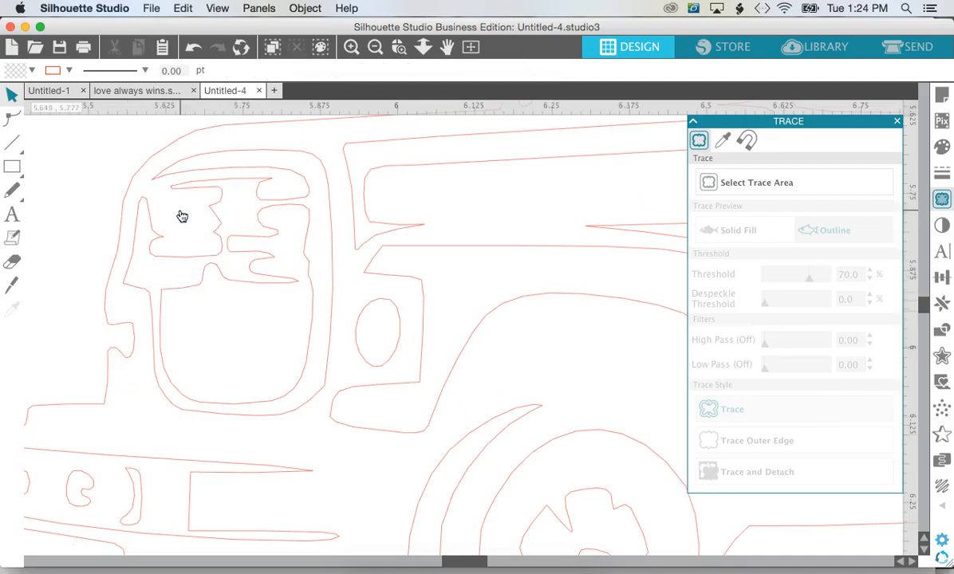
# Undo the last deletion, take the small oval above the bumper out of the selection, and delete only the grille shapes.
pyautogui.click(375, 48)
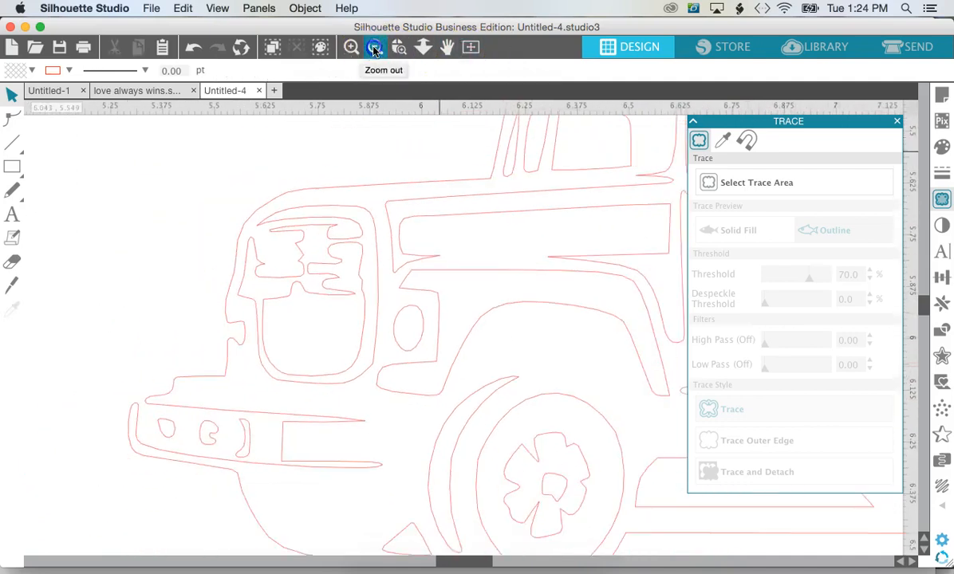
pyautogui.hscroll(5, 440, 210)
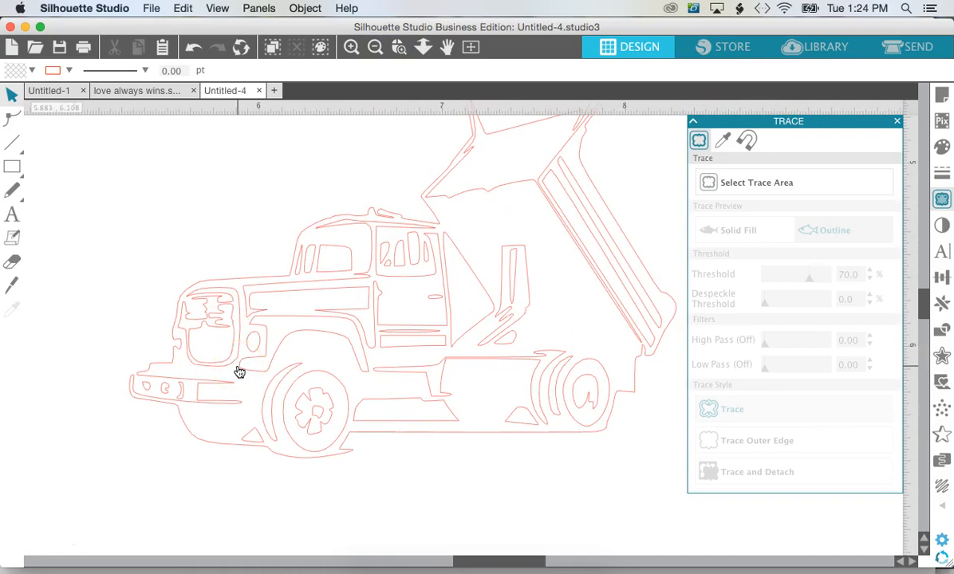
pyautogui.scroll(5, 239, 372)
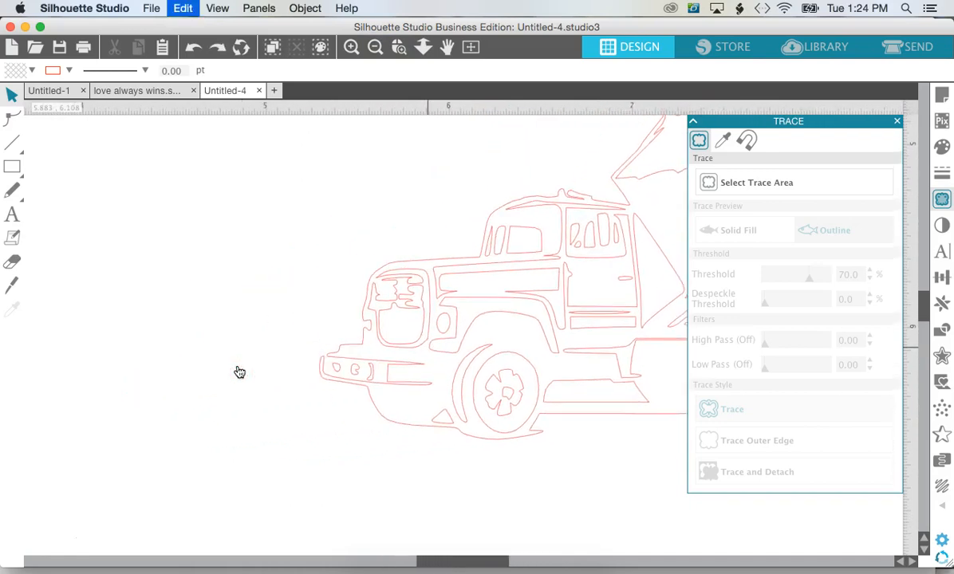
pyautogui.scroll(4, 239, 372)
pyautogui.press('super+z')
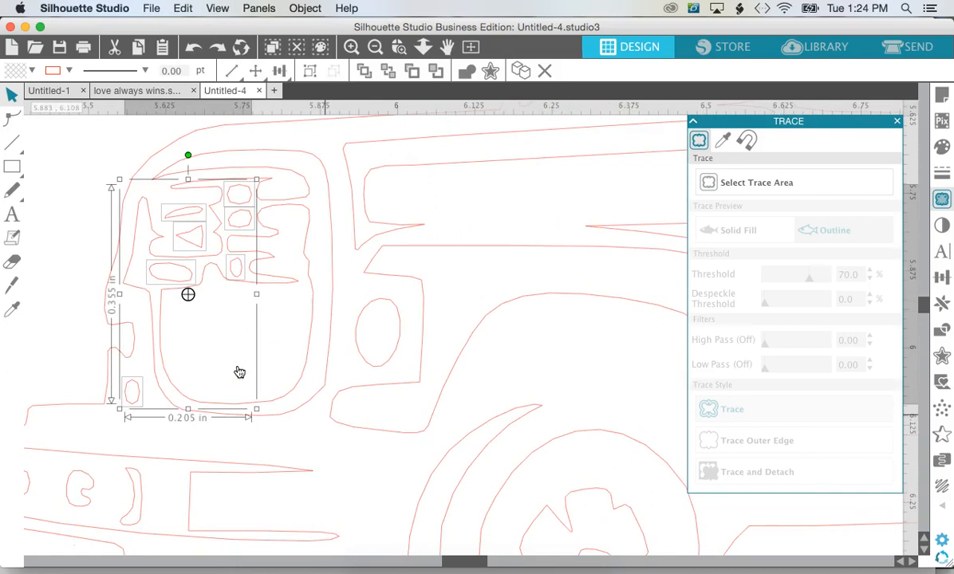
pyautogui.keyDown('shift'); pyautogui.click(132, 386); pyautogui.keyUp('shift')
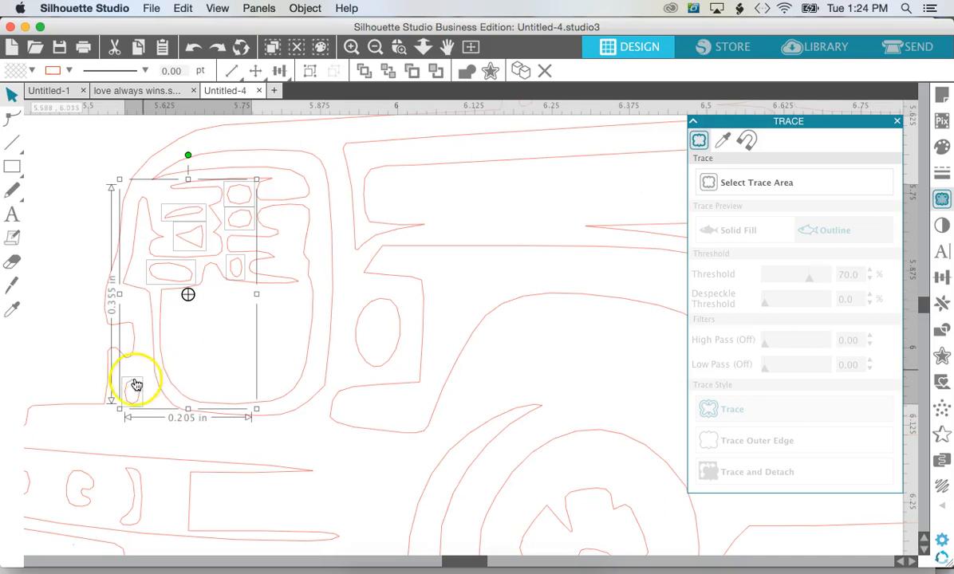
pyautogui.keyDown('shift'); pyautogui.click(207, 368); pyautogui.keyUp('shift')
pyautogui.press('Delete')
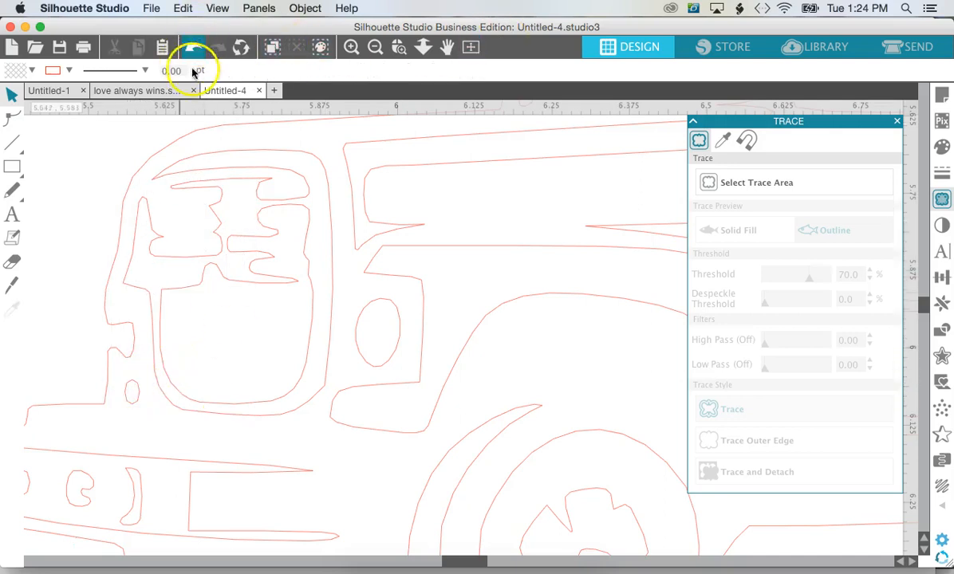
# Delete the smallest loose shape in the lower front part of the door window.
pyautogui.click(376, 48)
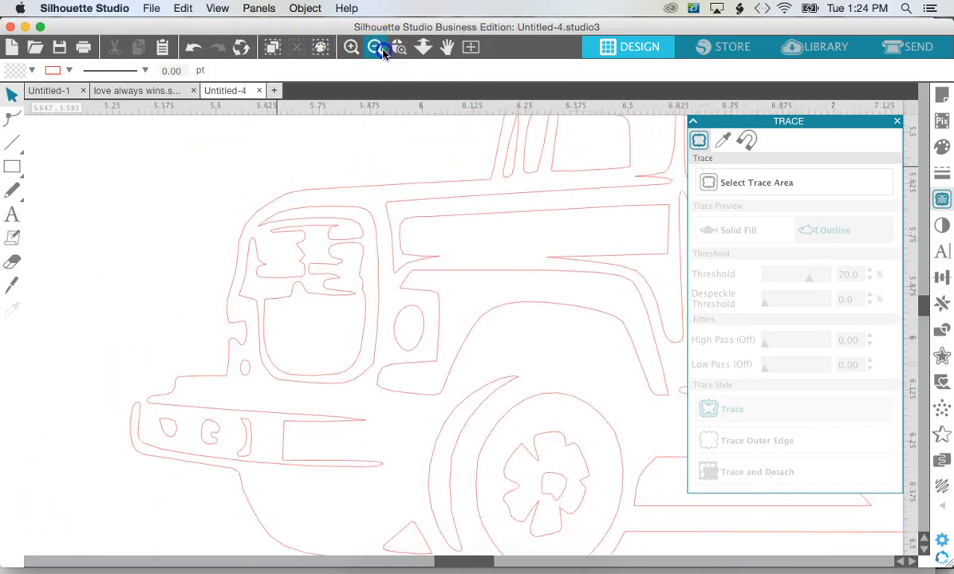
pyautogui.click(558, 259)
pyautogui.click(360, 264)
pyautogui.click(375, 264)
pyautogui.press('Delete')
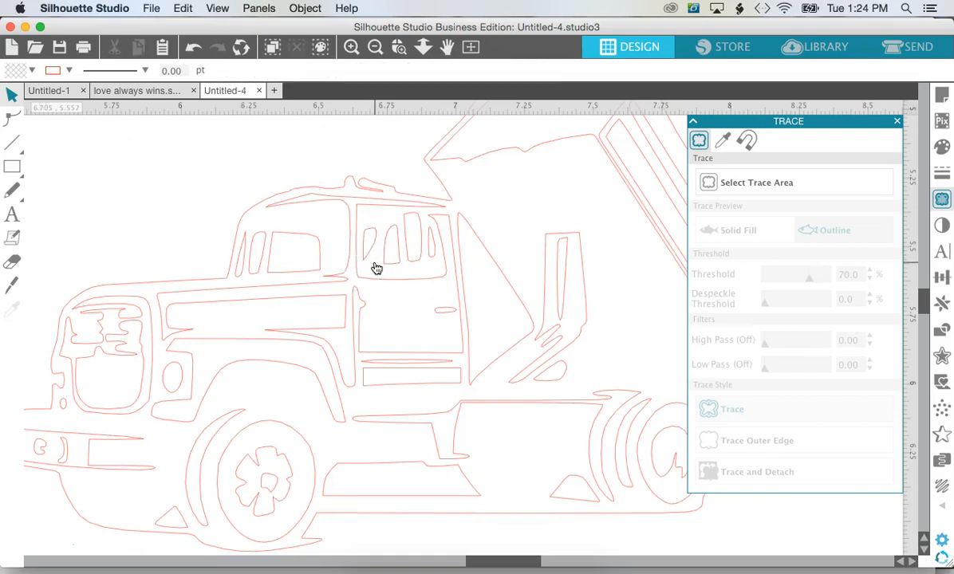
# Select the pieces of the cleaned-up truck tracing together, fill them with black, and deselect them.
pyautogui.hscroll(5, 379, 247)
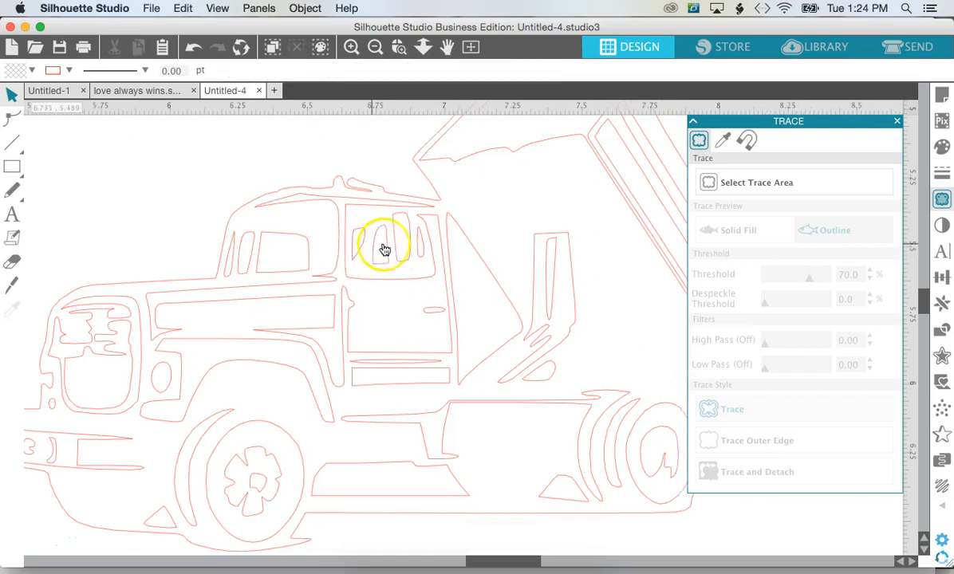
pyautogui.scroll(10, 385, 249)
pyautogui.hscroll(3, 384, 249)
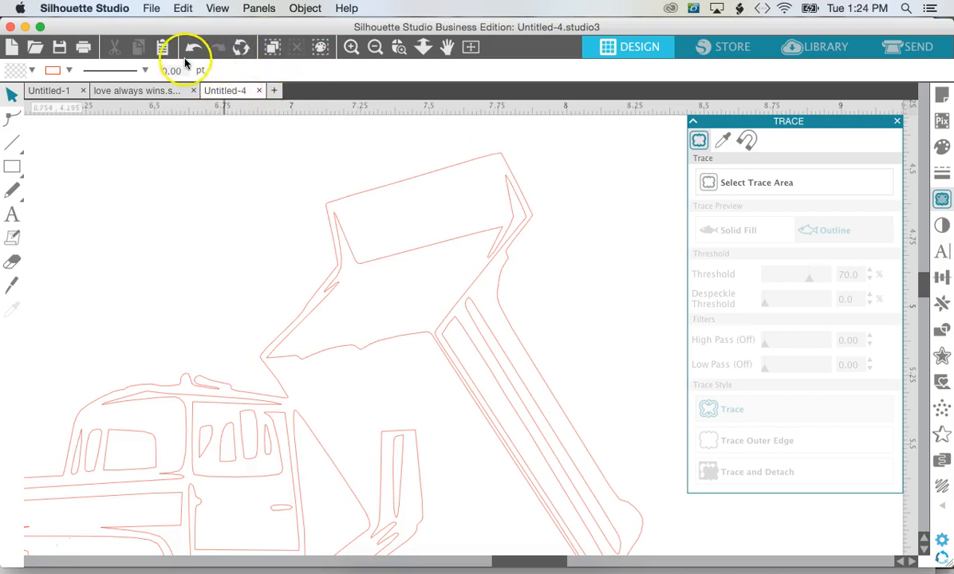
pyautogui.click(374, 48)
pyautogui.scroll(-6, 305, 391)
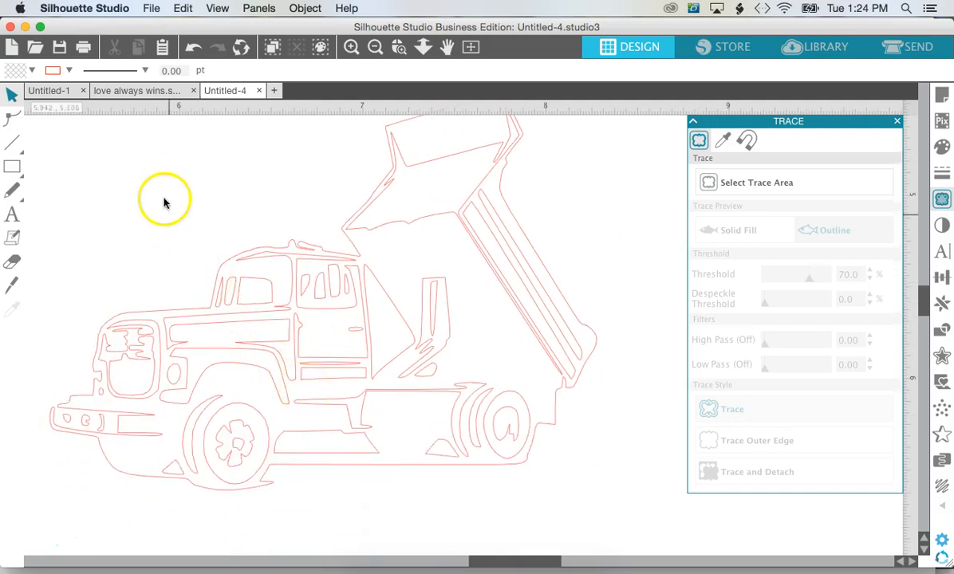
pyautogui.moveTo(106, 150); pyautogui.dragTo(617, 515)
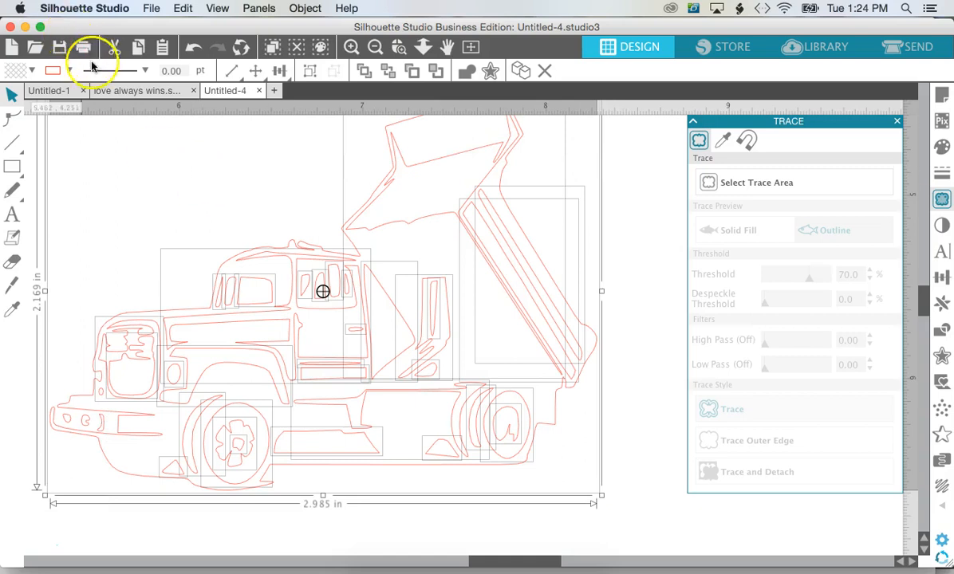
pyautogui.click(34, 71)
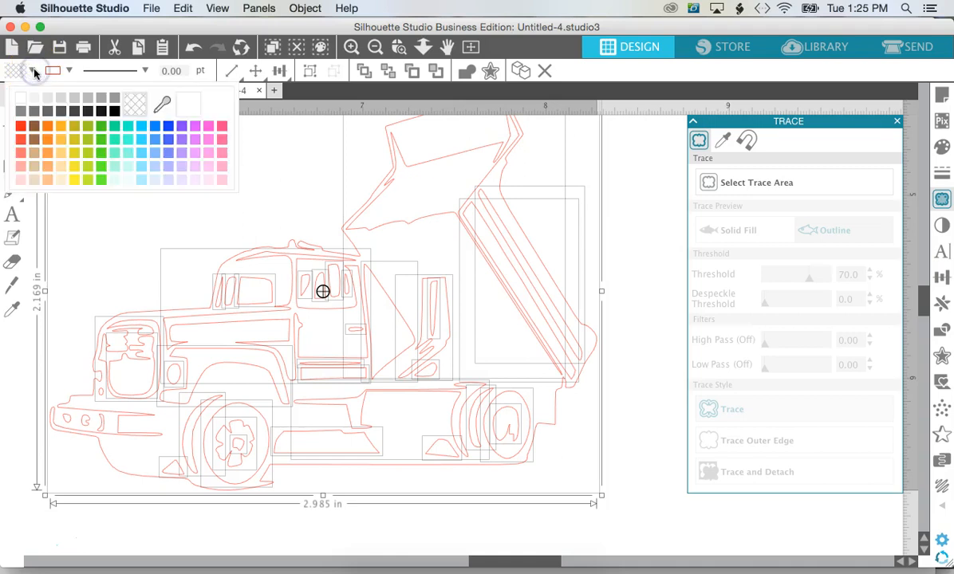
pyautogui.click(112, 114)
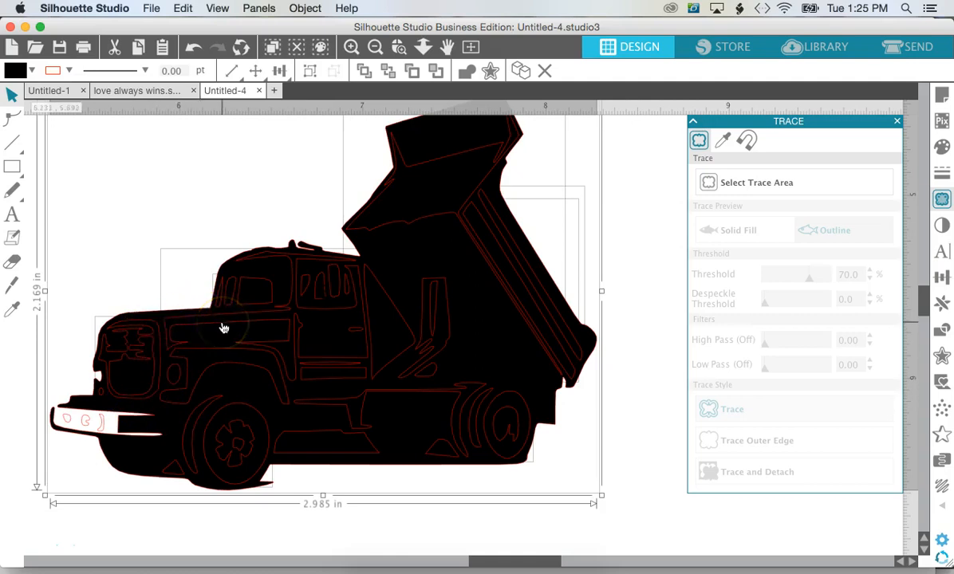
pyautogui.click(117, 181)
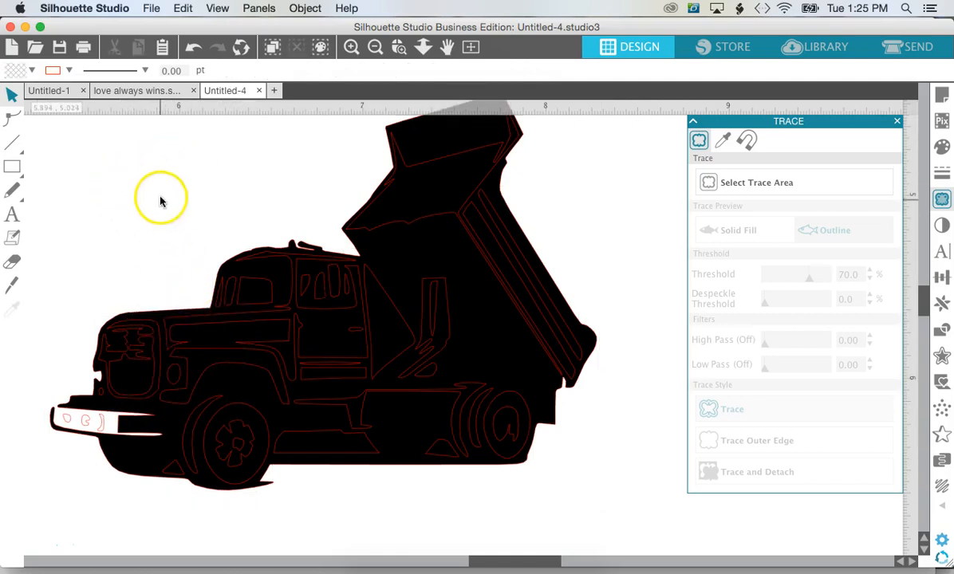
# Reselect the filled truck pieces, set their line color to black, and deselect them.
pyautogui.press('super+a')
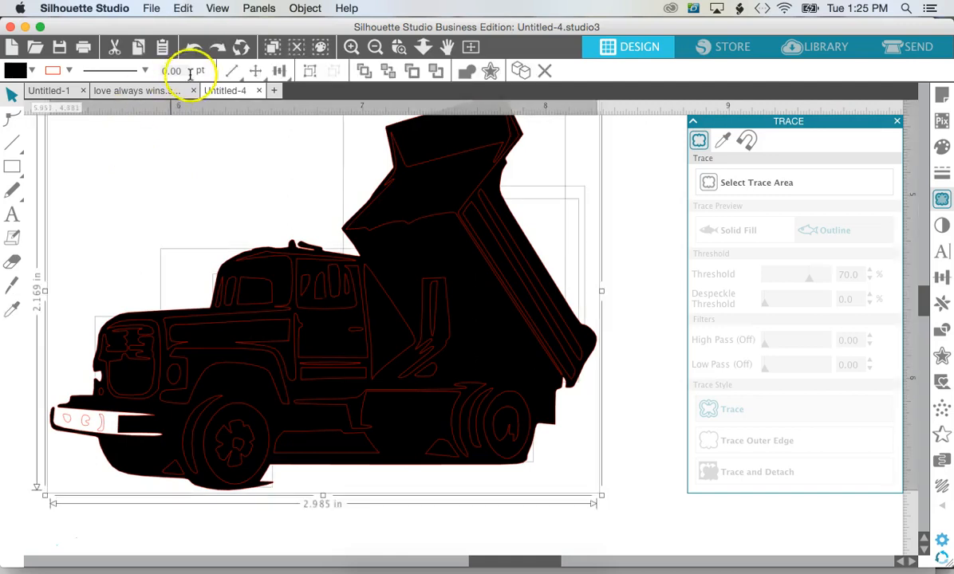
pyautogui.click(67, 71)
pyautogui.click(148, 112)
pyautogui.click(78, 226)
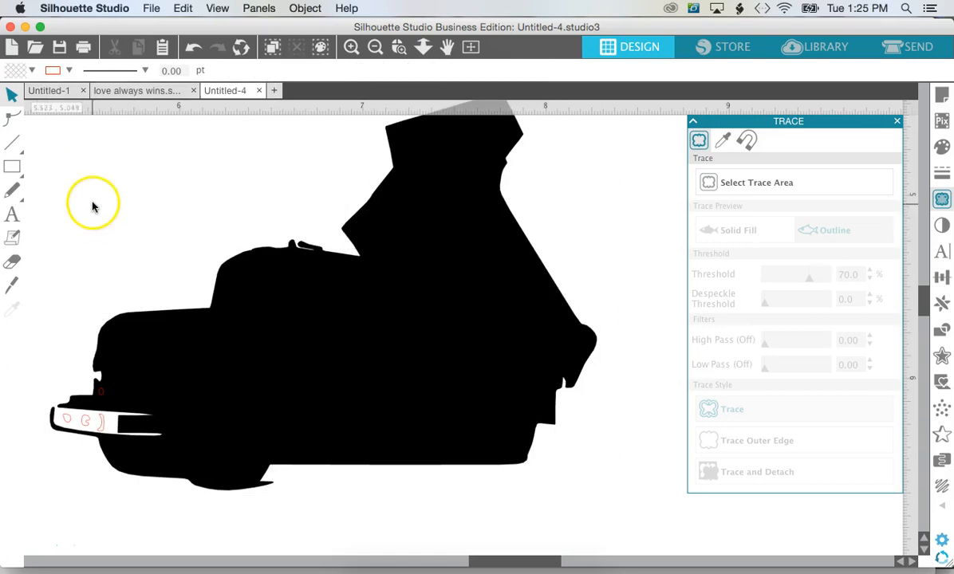
# Select all the pieces of the black detailed truck tracing together and make them a compound path.
pyautogui.click(382, 53)
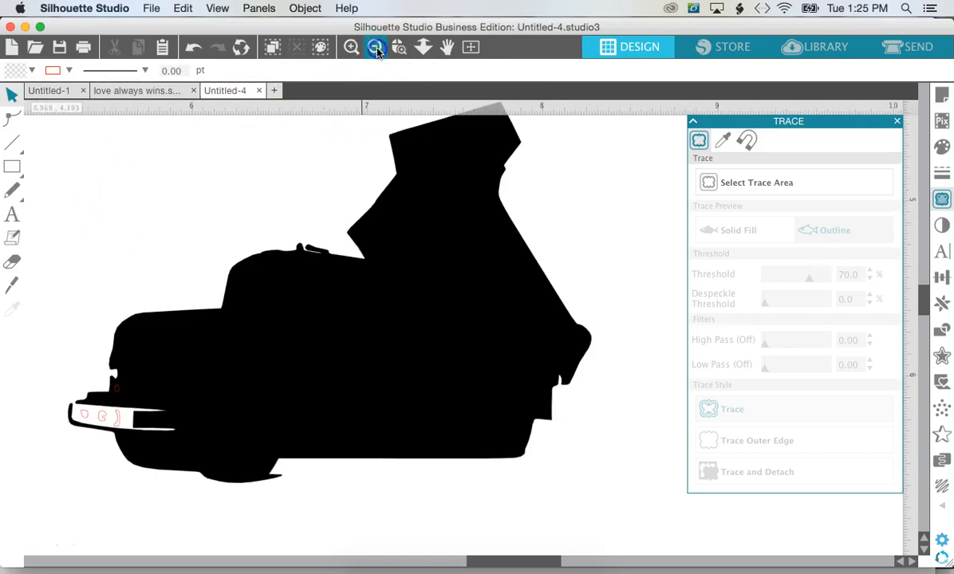
pyautogui.moveTo(255, 194); pyautogui.dragTo(574, 494)
pyautogui.click(375, 308)
pyautogui.rightClick(373, 306)
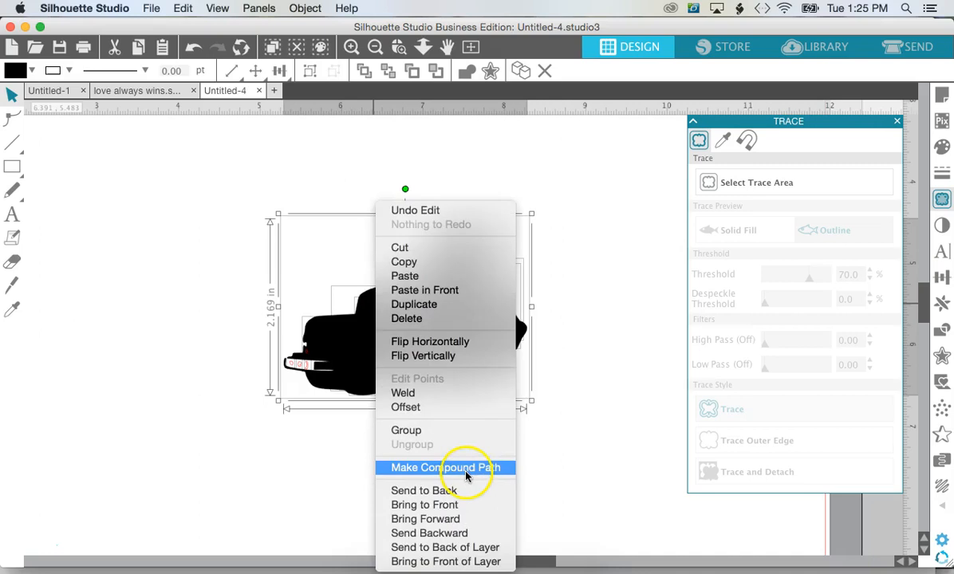
pyautogui.click(452, 469)
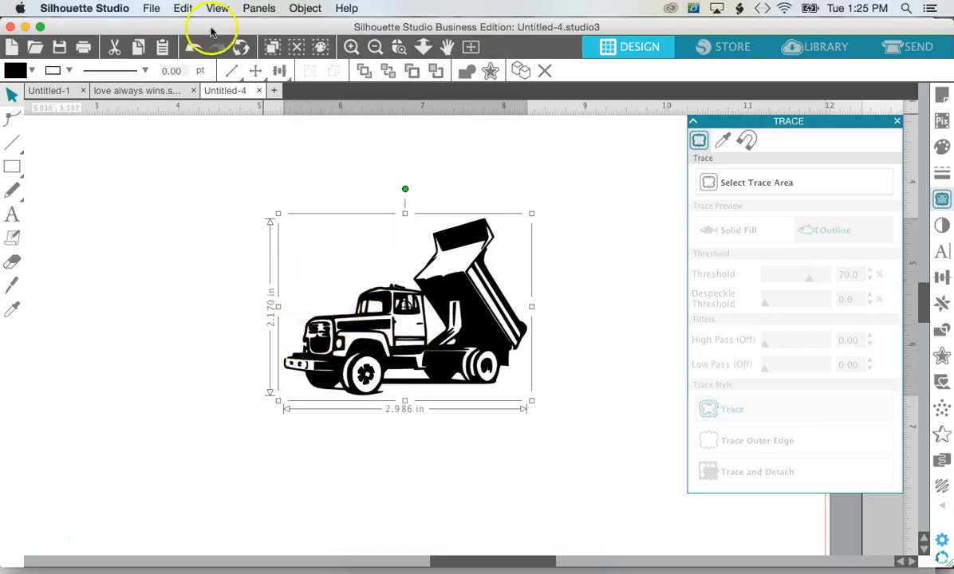
# Inspect the combined truck up close and move it slightly down and to the right on the canvas.
pyautogui.click(351, 47)
pyautogui.click(351, 48)
pyautogui.click(352, 48)
pyautogui.click(352, 48)
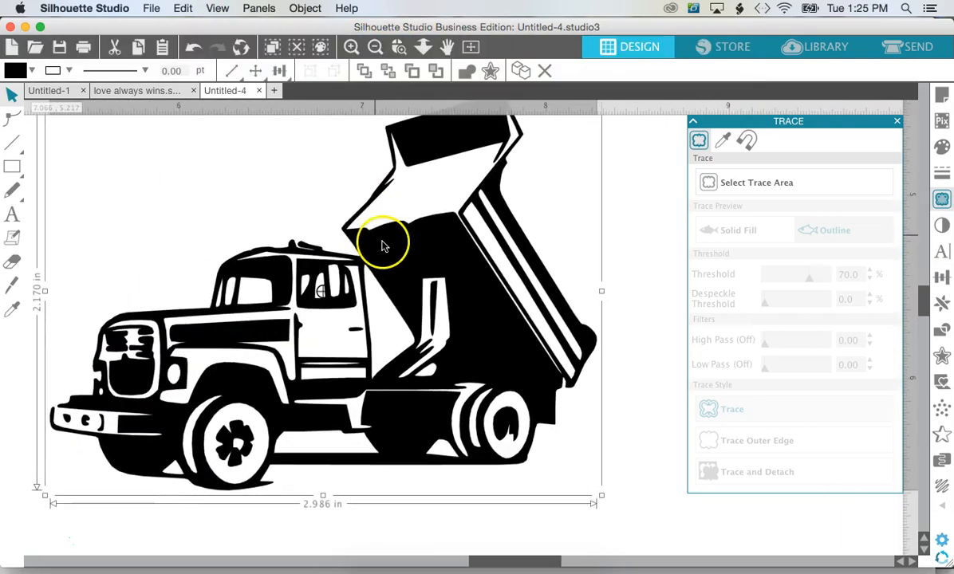
pyautogui.moveTo(308, 359); pyautogui.dragTo(301, 453)
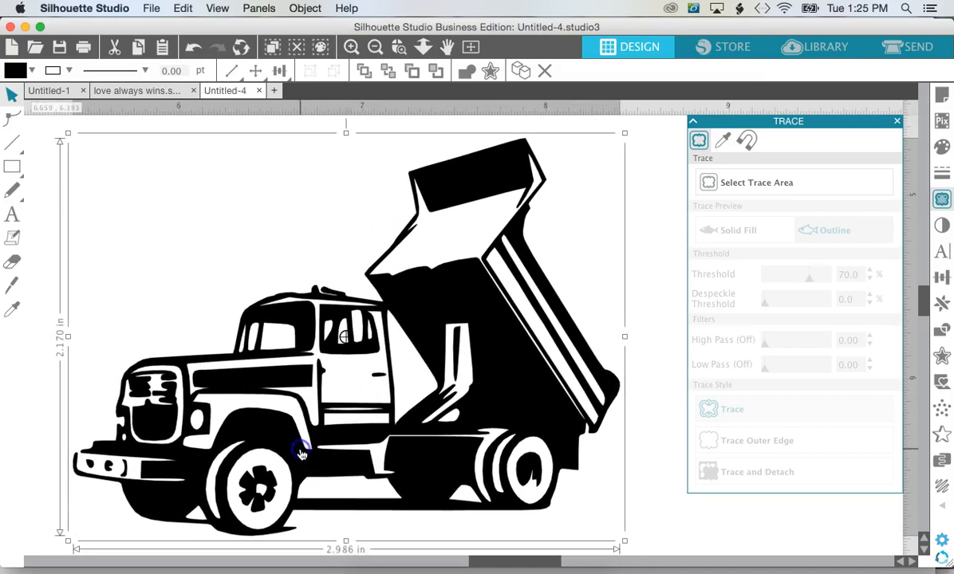
# Move the solid truck silhouette onto the page, to the left of the detailed truck.
pyautogui.click(375, 46)
pyautogui.click(379, 45)
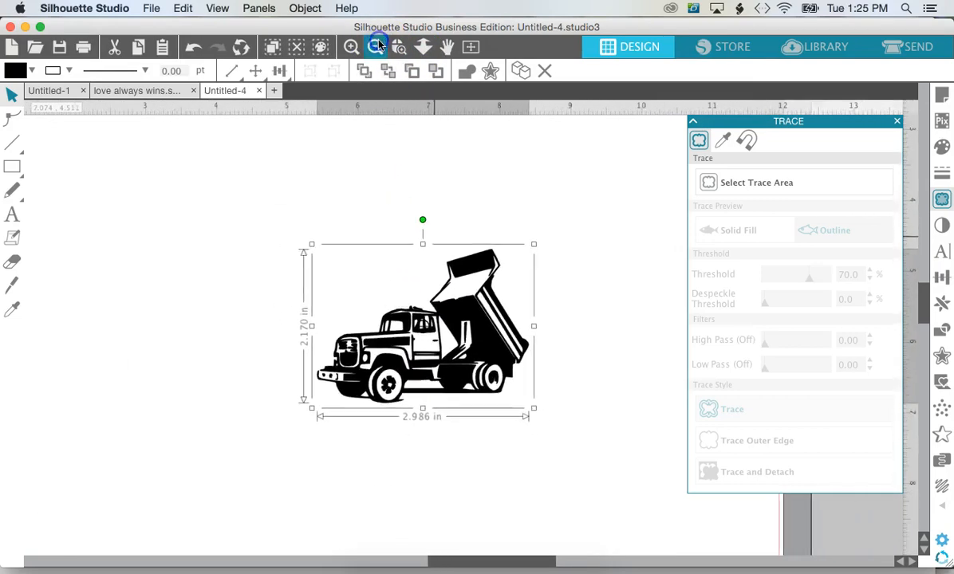
pyautogui.click(379, 45)
pyautogui.click(379, 46)
pyautogui.moveTo(106, 195); pyautogui.dragTo(365, 279)
# Enlarge the detailed truck proportionally to about 5.75 in wide and shift it up toward the page's right edge.
pyautogui.click(465, 335)
pyautogui.moveTo(502, 275); pyautogui.dragTo(608, 207)
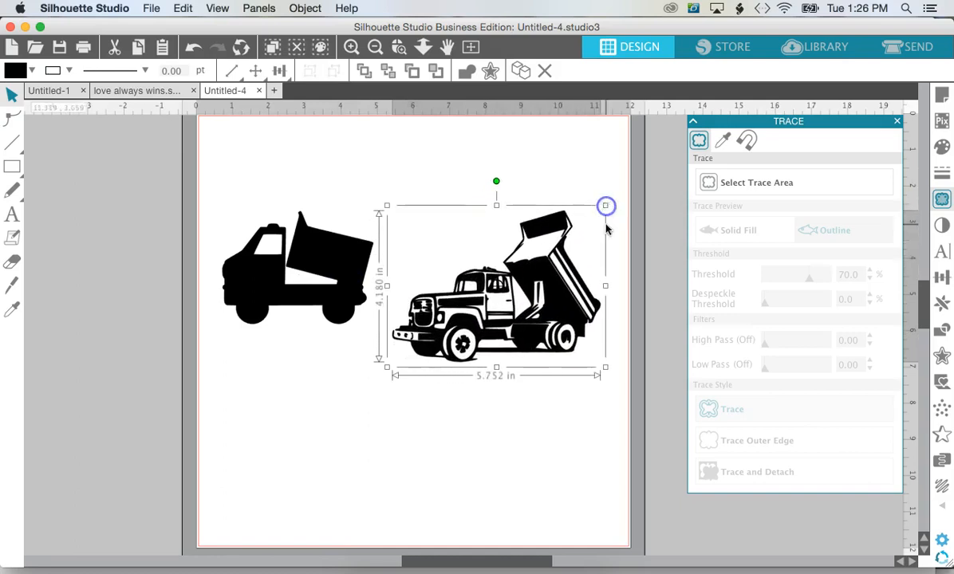
pyautogui.moveTo(564, 287); pyautogui.dragTo(594, 272)
# Enlarge the solid truck silhouette proportionally to about 4.91 in wide and deselect it.
pyautogui.click(333, 272)
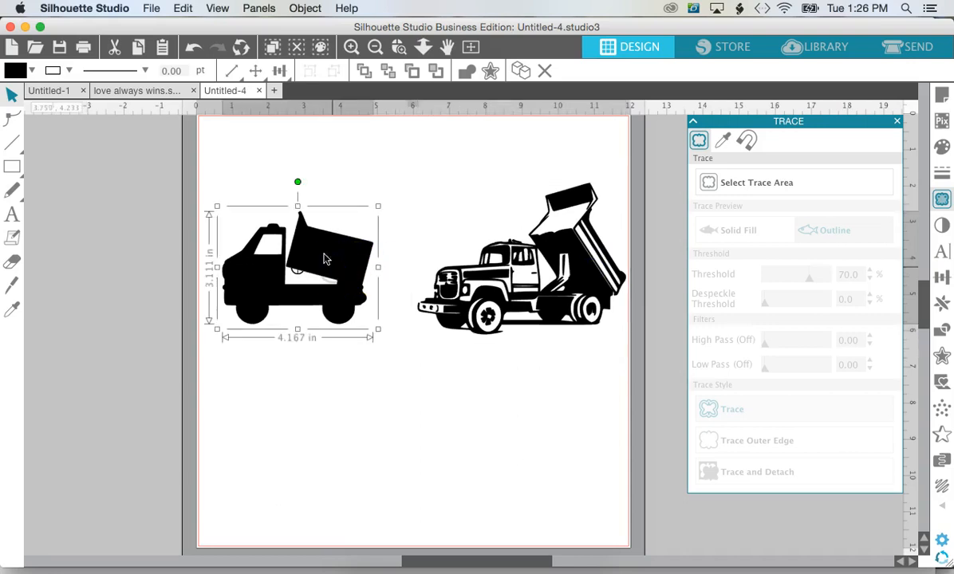
pyautogui.moveTo(378, 207); pyautogui.dragTo(397, 174)
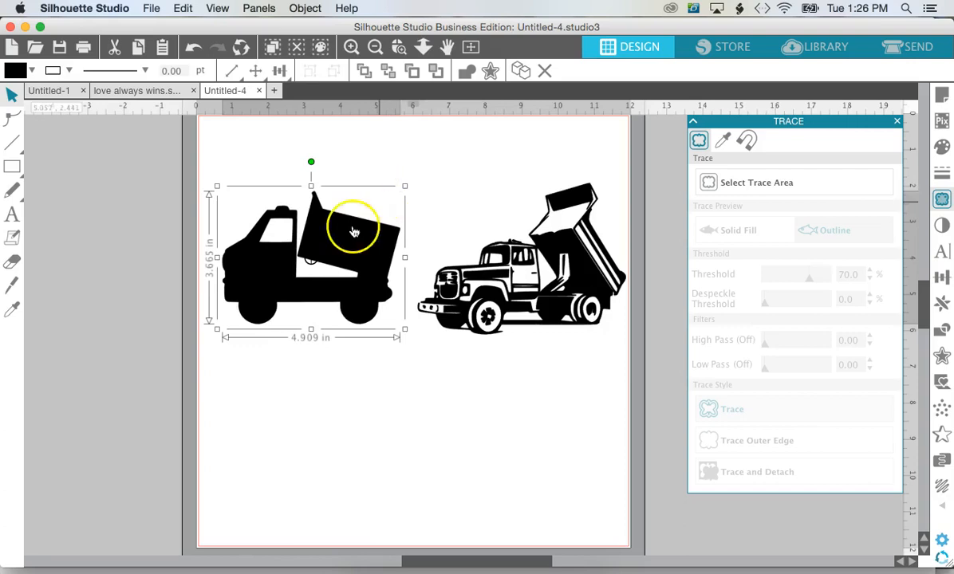
pyautogui.click(231, 422)
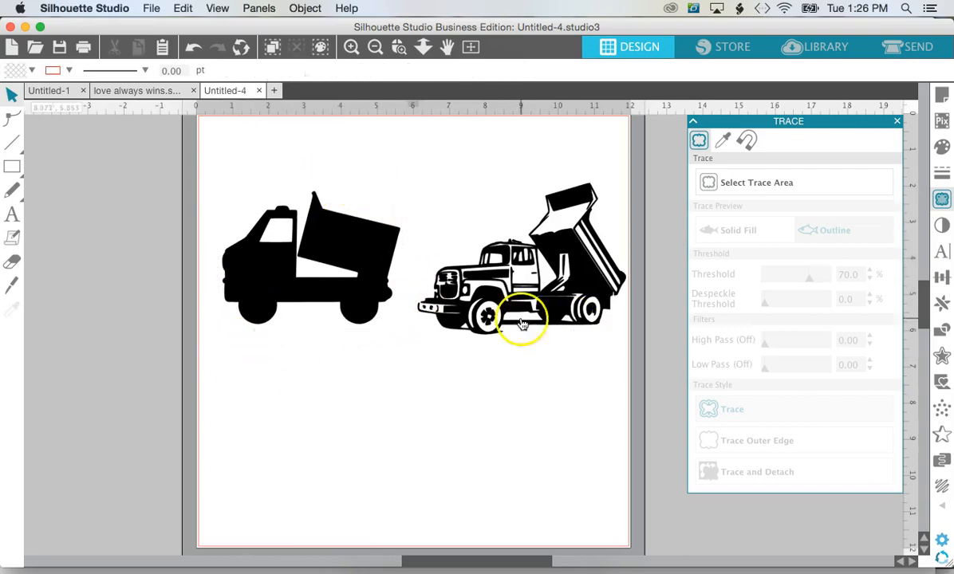
# Add a two-line text reading HEART BREAKER on the page below the two trucks.
pyautogui.click(12, 232)
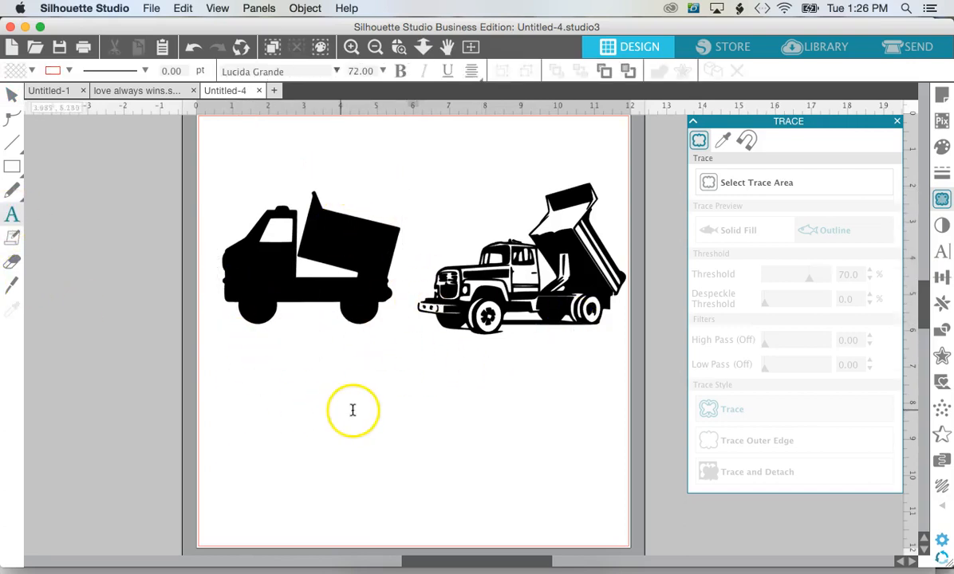
pyautogui.click(330, 430)
pyautogui.write('HEART ')
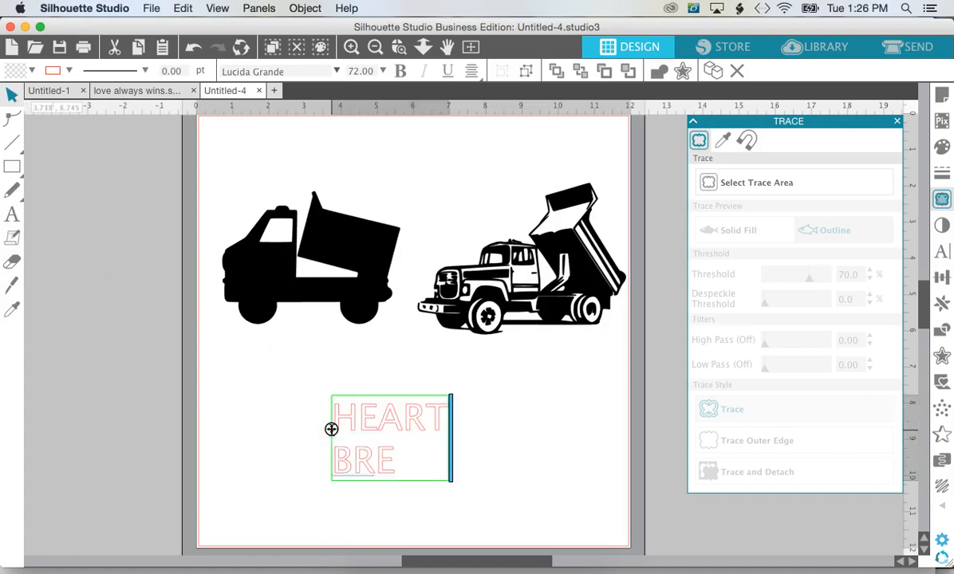
pyautogui.write('BREAKER')
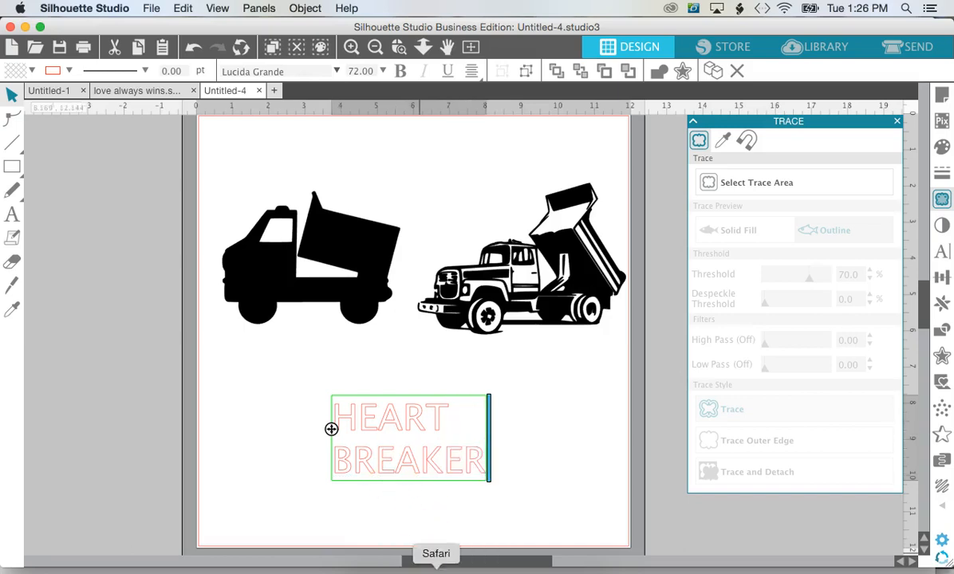
# Switch to Safari to view the Uncle Grump font page on fontbundles.net, and return to Silhouette Studio.
pyautogui.click(436, 567)
pyautogui.click(531, 53)
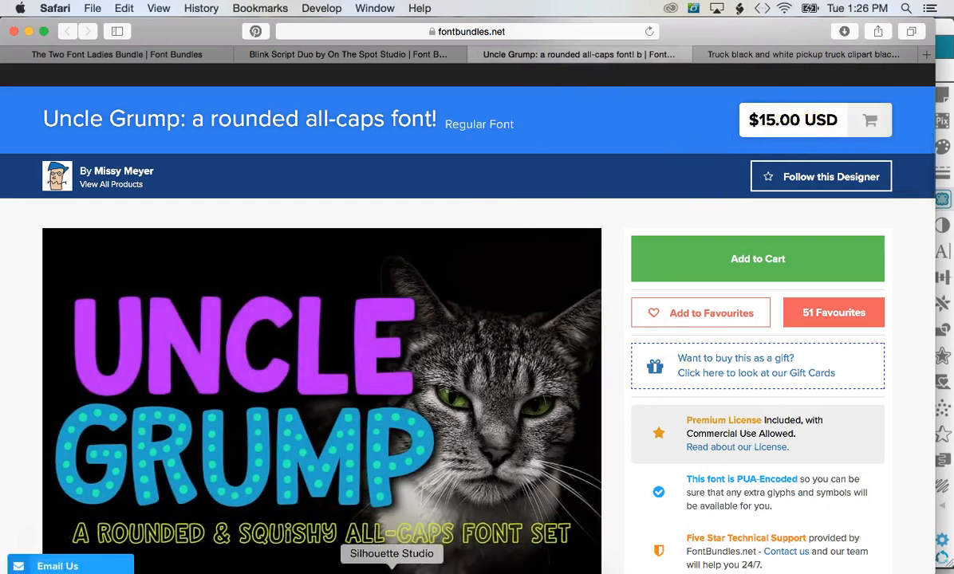
pyautogui.click(390, 567)
# Set the whole HEART BREAKER text in the Uncle Grump font and center-align its lines.
pyautogui.moveTo(475, 453); pyautogui.dragTo(335, 414)
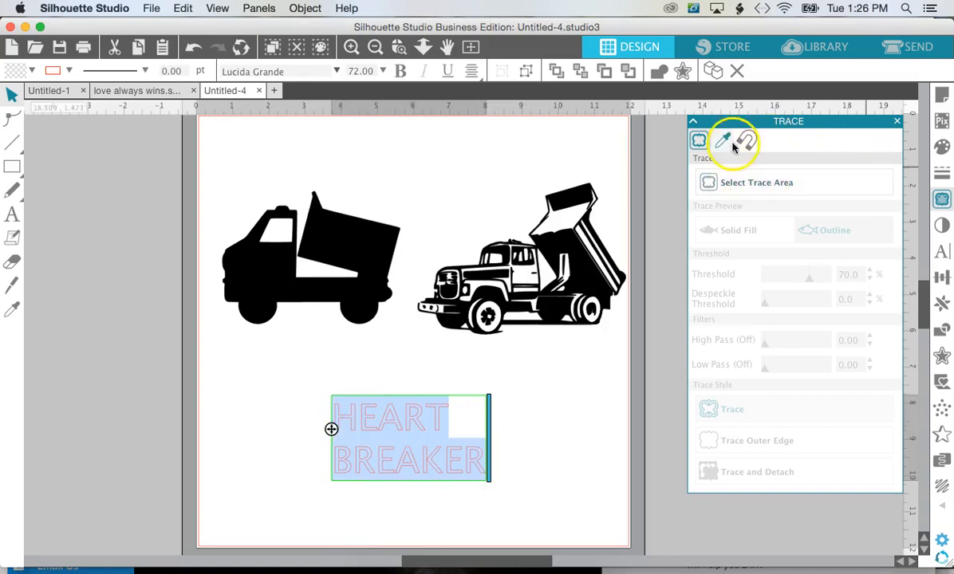
pyautogui.click(941, 253)
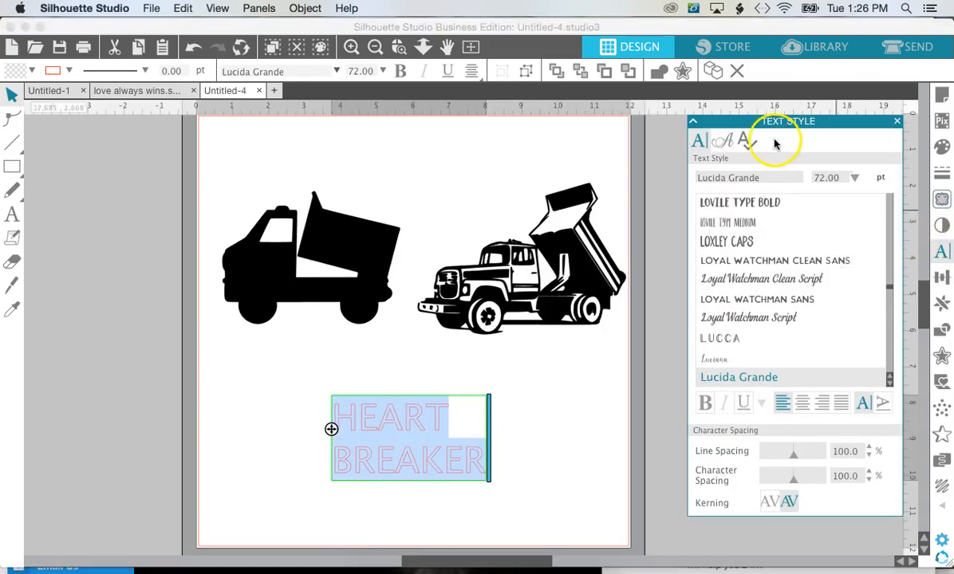
pyautogui.write('UNCL')
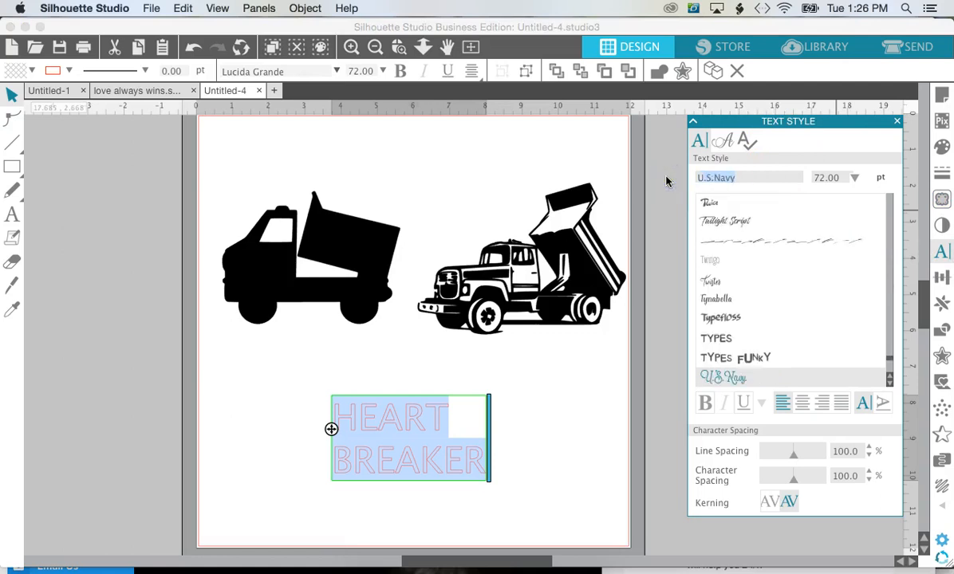
pyautogui.write('E GRUmp')
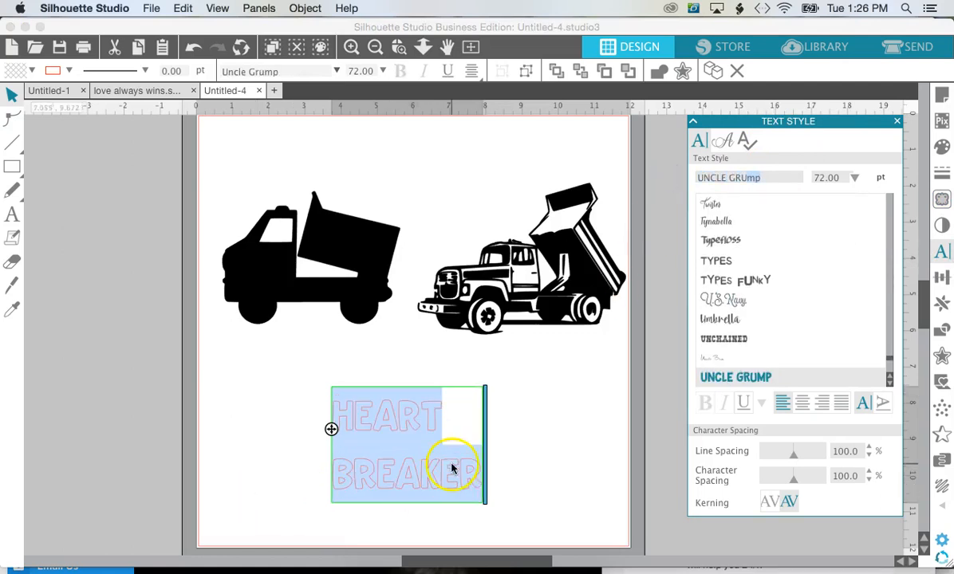
pyautogui.scroll(-3, 770, 358)
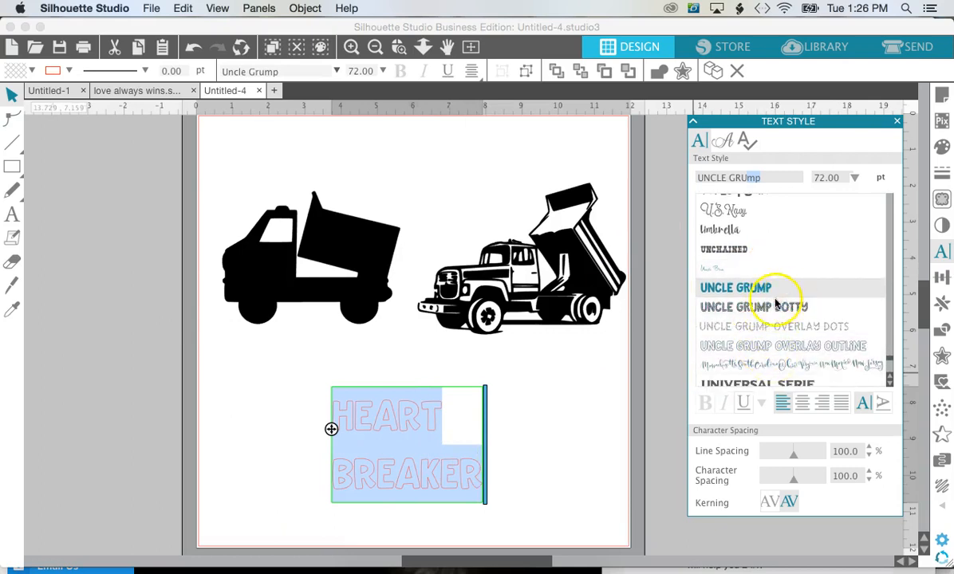
pyautogui.scroll(-1, 755, 317)
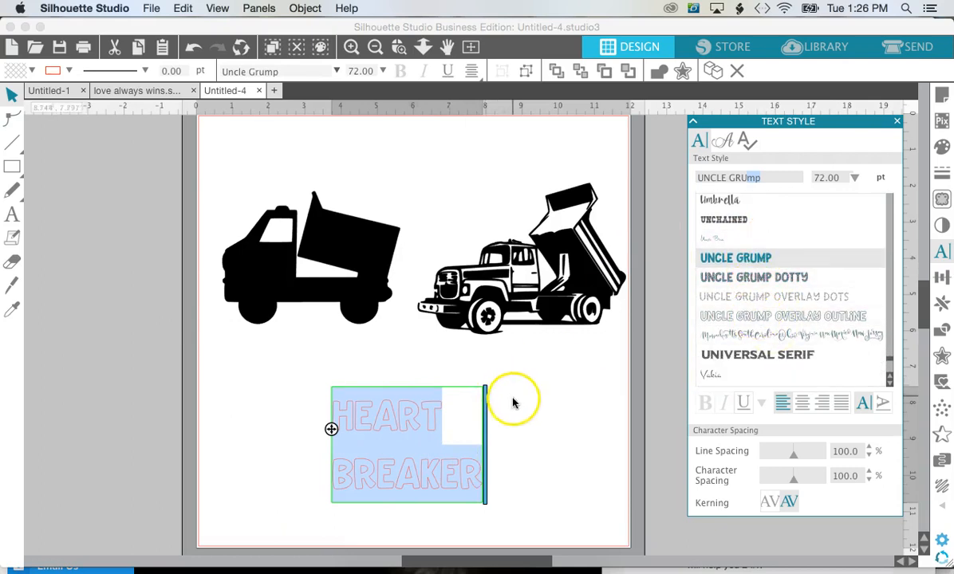
pyautogui.click(469, 76)
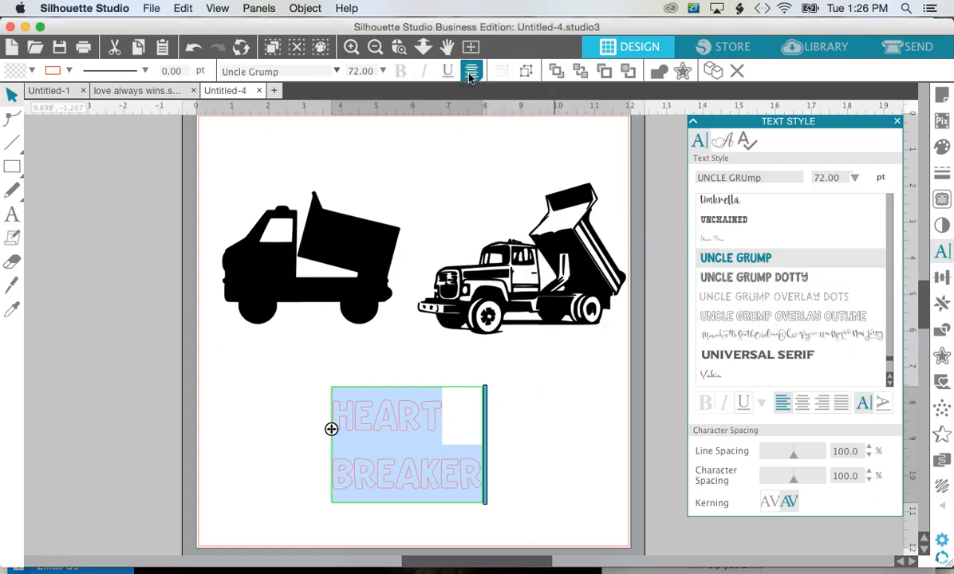
pyautogui.moveTo(470, 76); pyautogui.dragTo(494, 94)
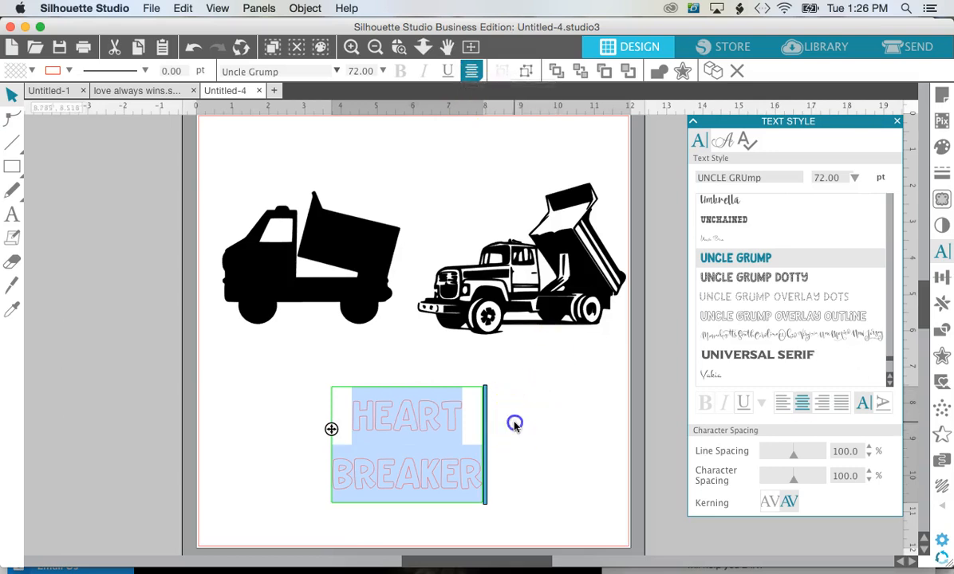
# Enlarge the HEART BREAKER text to about 7.26 in wide and position it beneath the trucks.
pyautogui.click(447, 427)
pyautogui.moveTo(490, 382); pyautogui.dragTo(555, 326)
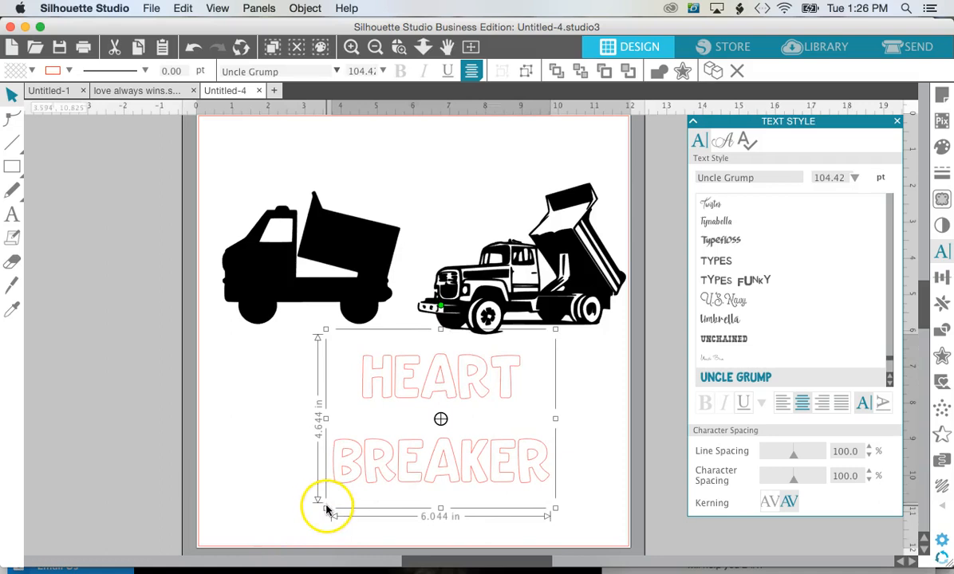
pyautogui.moveTo(327, 509); pyautogui.dragTo(275, 539)
pyautogui.click(425, 481)
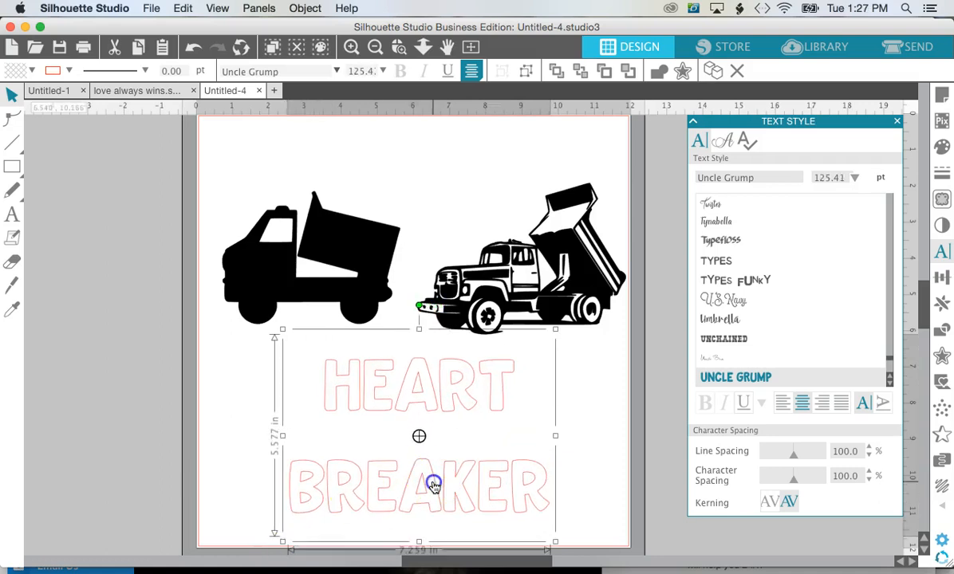
pyautogui.moveTo(422, 480); pyautogui.dragTo(424, 478)
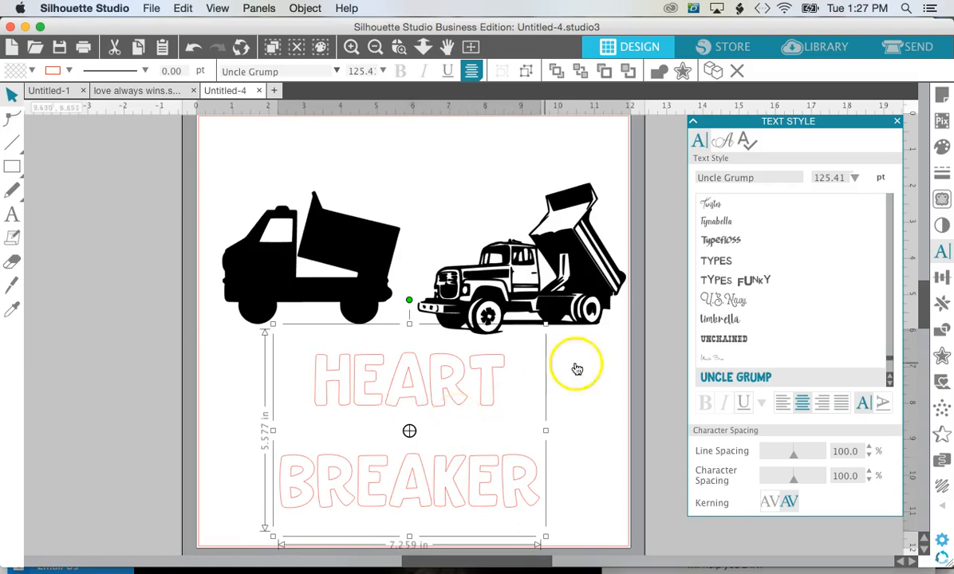
# Select all the HEART BREAKER lettering and fill it with red.
pyautogui.doubleClick(495, 483)
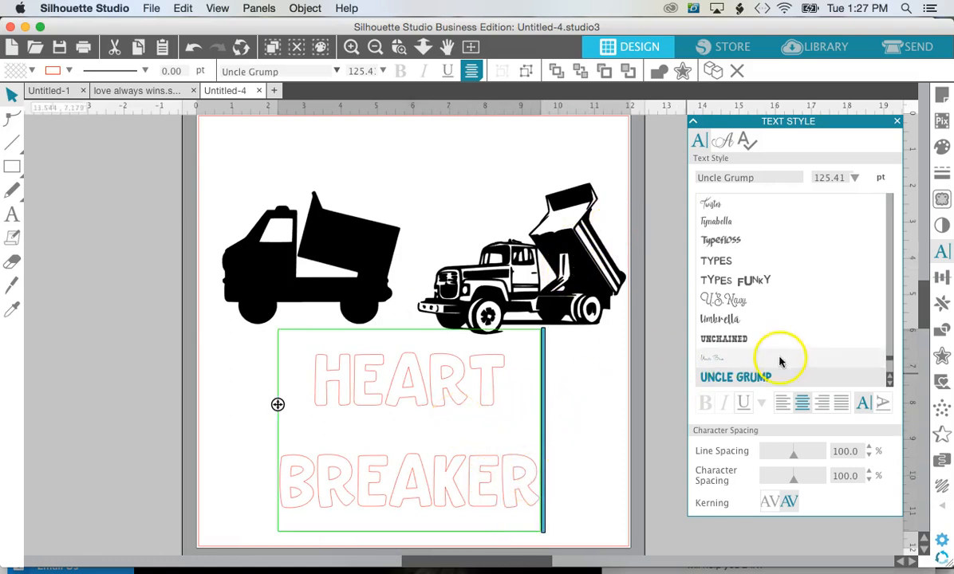
pyautogui.moveTo(532, 483); pyautogui.dragTo(300, 389)
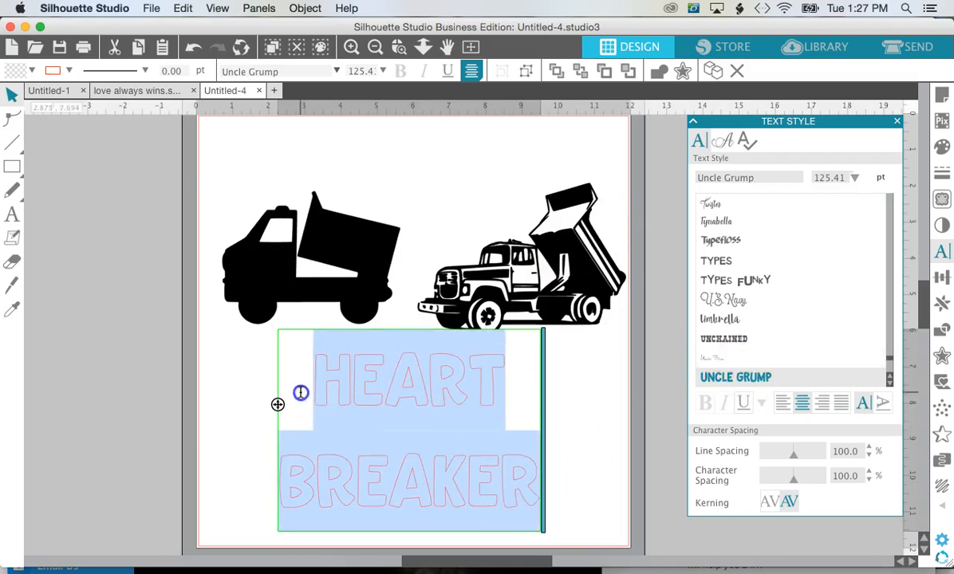
pyautogui.click(32, 73)
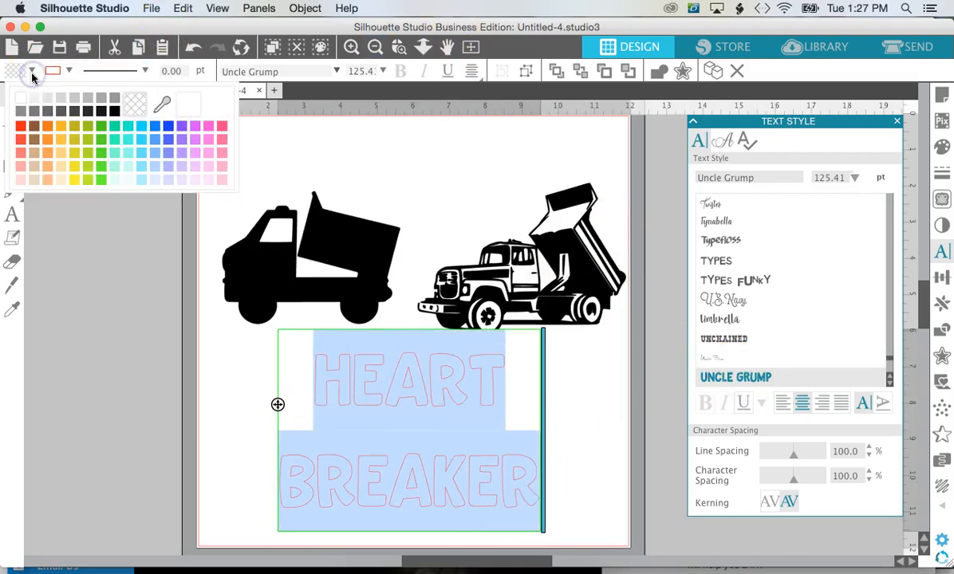
pyautogui.click(20, 126)
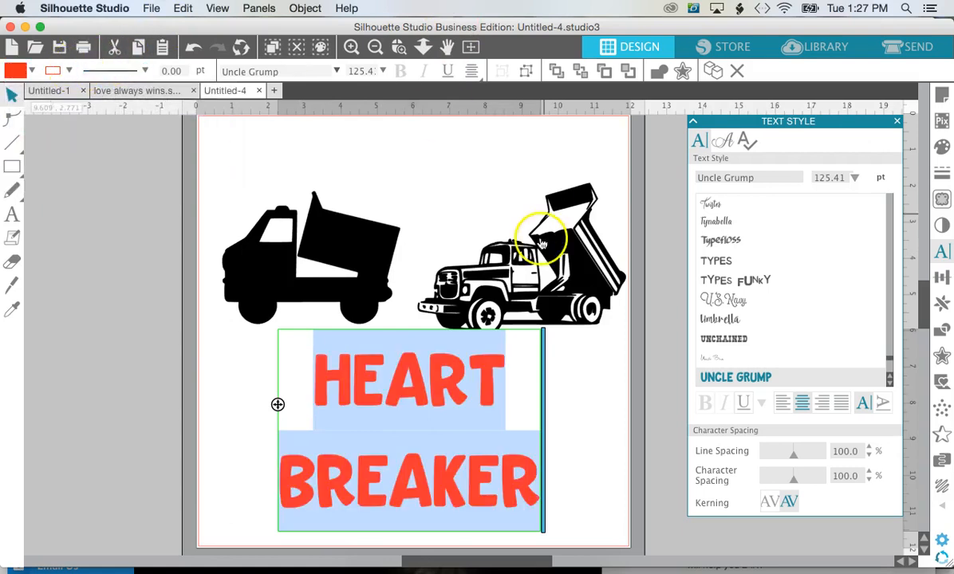
# Try the HEART BREAKER text in the Uncle Grump Dotty font and inspect the lettering up close.
pyautogui.scroll(-2, 766, 359)
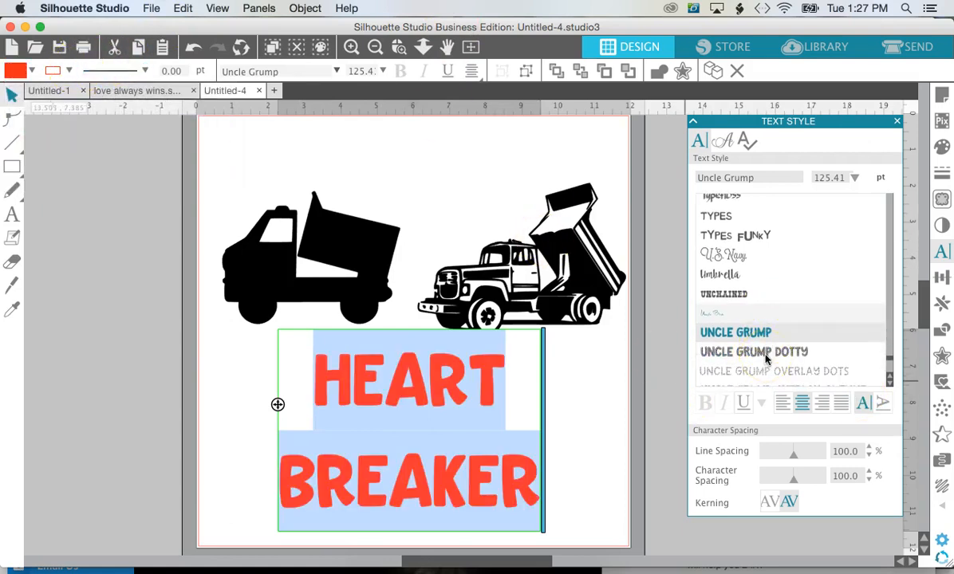
pyautogui.click(766, 359)
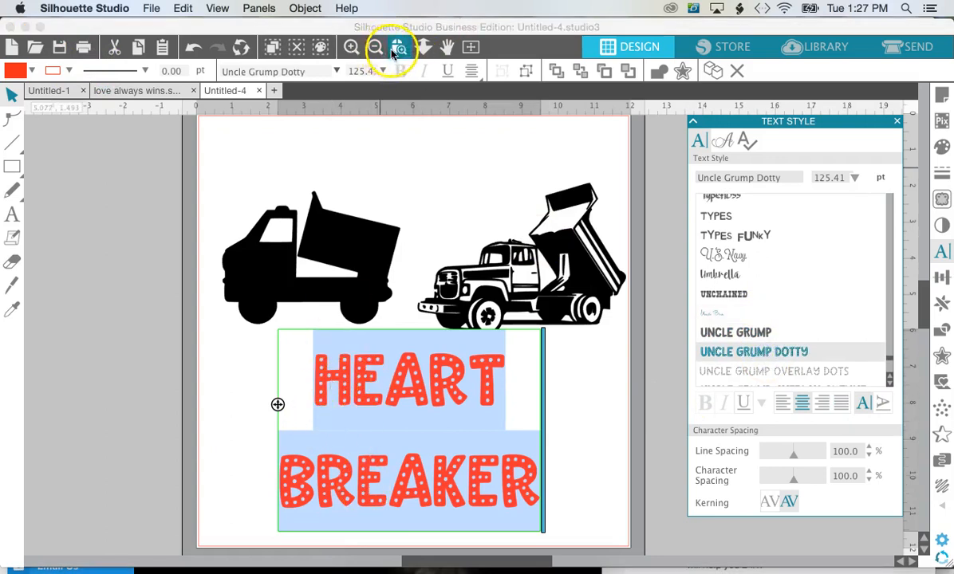
pyautogui.click(351, 49)
pyautogui.click(448, 436)
pyautogui.scroll(-3, 461, 445)
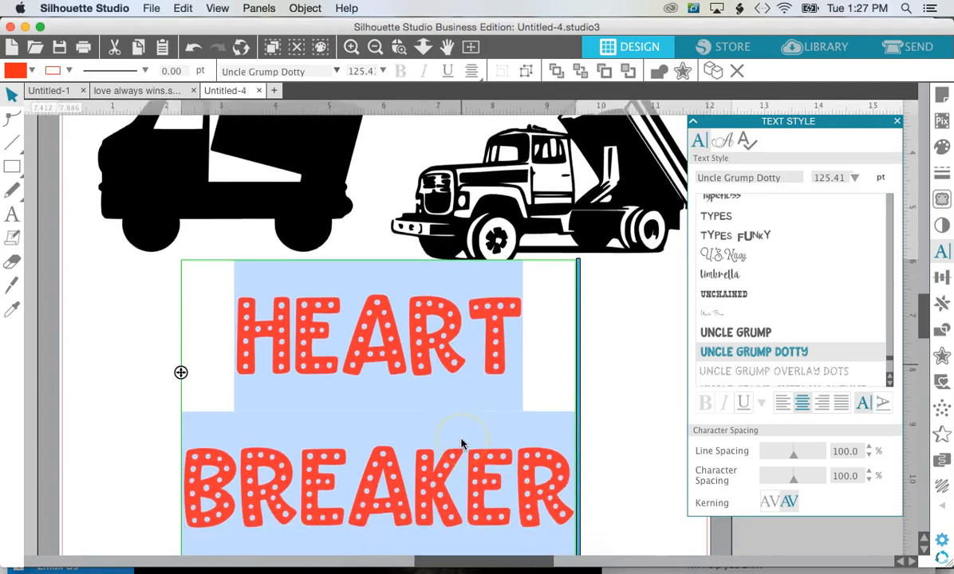
pyautogui.scroll(-3, 755, 319)
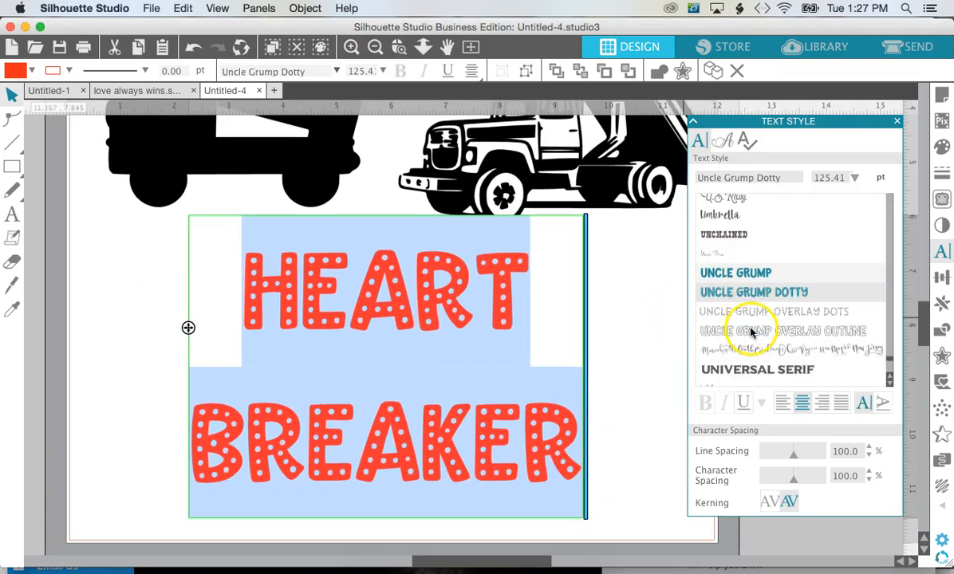
# Try Uncle Grump Overlay Dots on the HEART BREAKER text and switch it to Uncle Grump Overlay Outline.
pyautogui.click(761, 314)
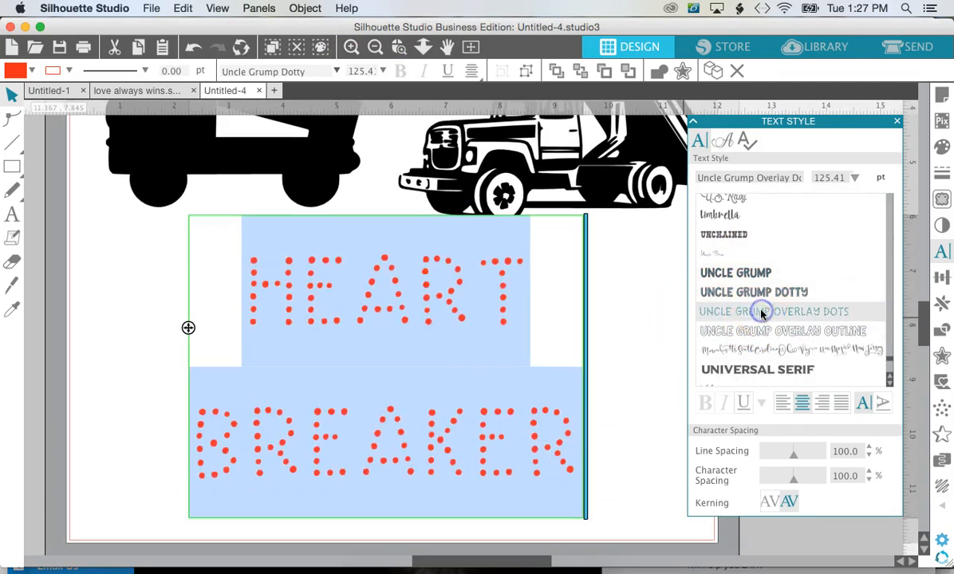
pyautogui.click(764, 330)
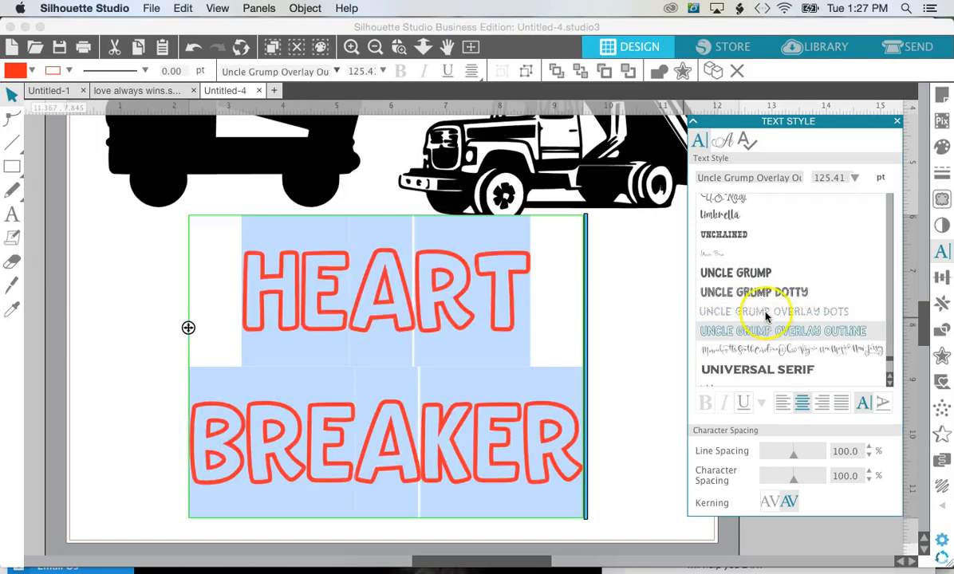
# Set the HEART BREAKER text in the Uncle Grump font and switch only the word BREAKER to Uncle Grump Dotty.
pyautogui.click(701, 273)
pyautogui.click(629, 285)
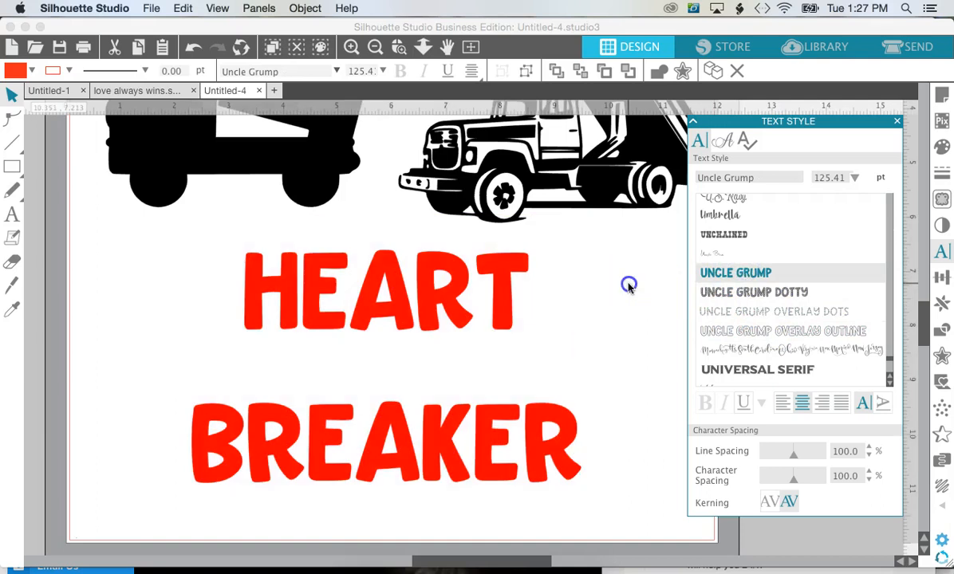
pyautogui.click(550, 430)
pyautogui.doubleClick(578, 451)
pyautogui.moveTo(577, 449); pyautogui.dragTo(209, 423)
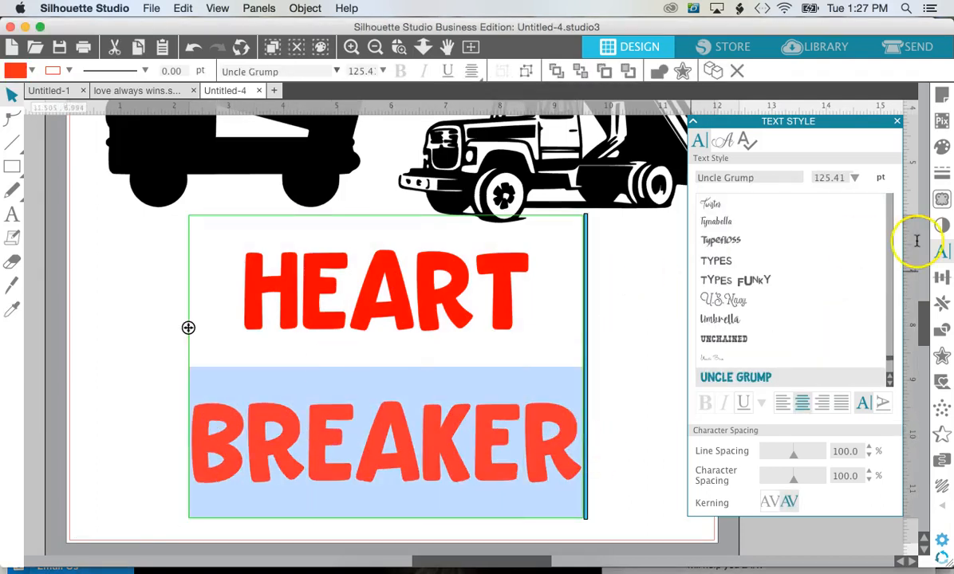
pyautogui.scroll(-2, 800, 309)
pyautogui.click(783, 352)
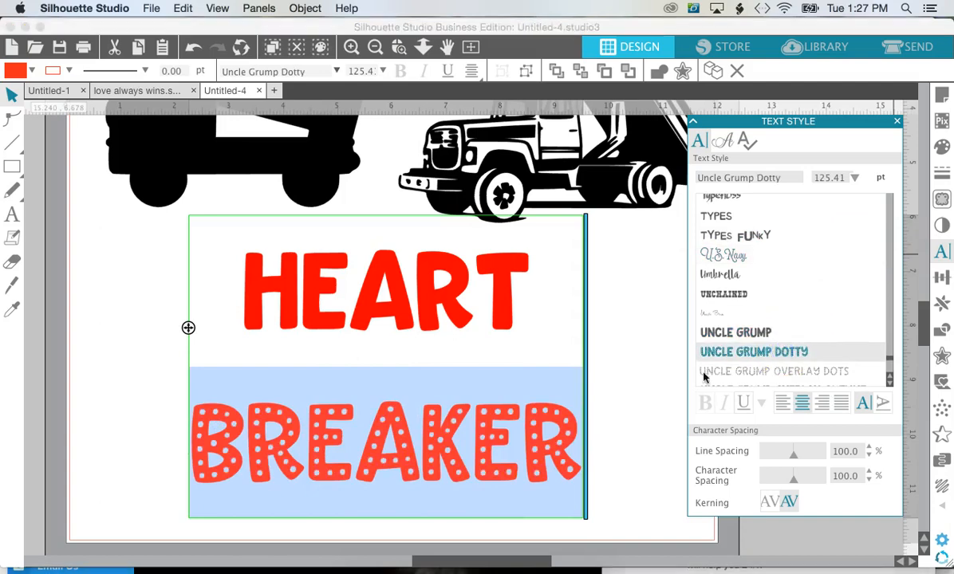
pyautogui.click(596, 398)
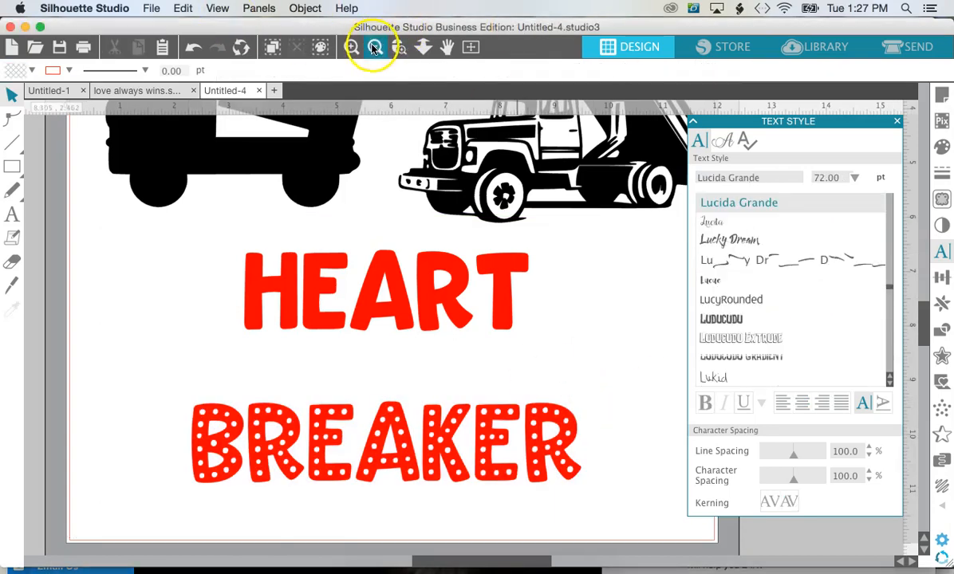
# Ungroup the HEART BREAKER text into separate letters.
pyautogui.click(375, 48)
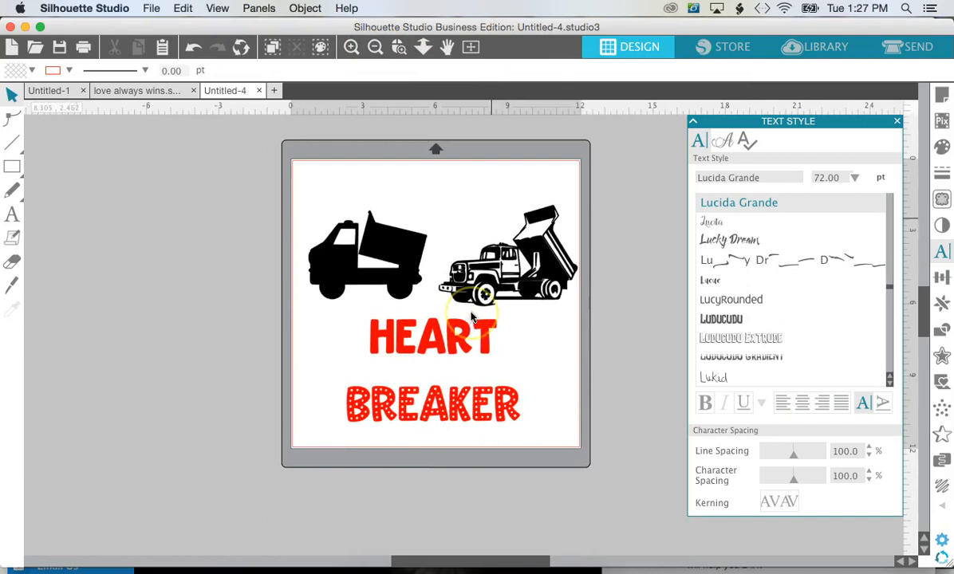
pyautogui.scroll(1, 471, 317)
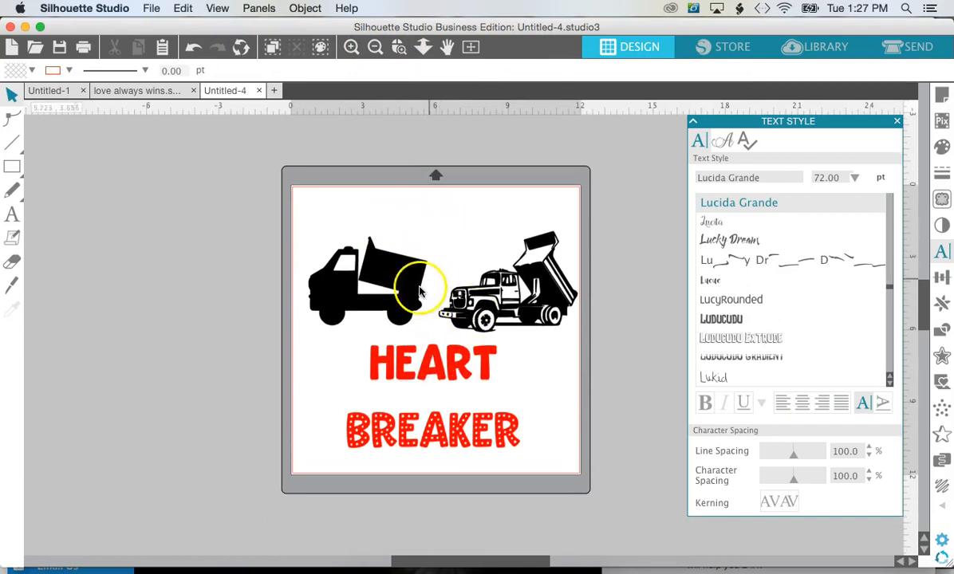
pyautogui.click(396, 365)
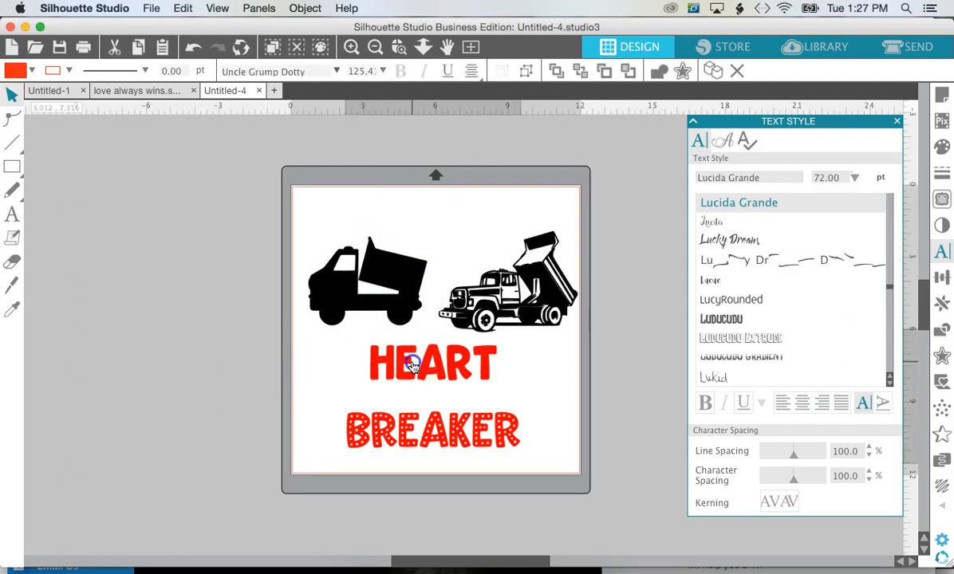
pyautogui.rightClick(429, 378)
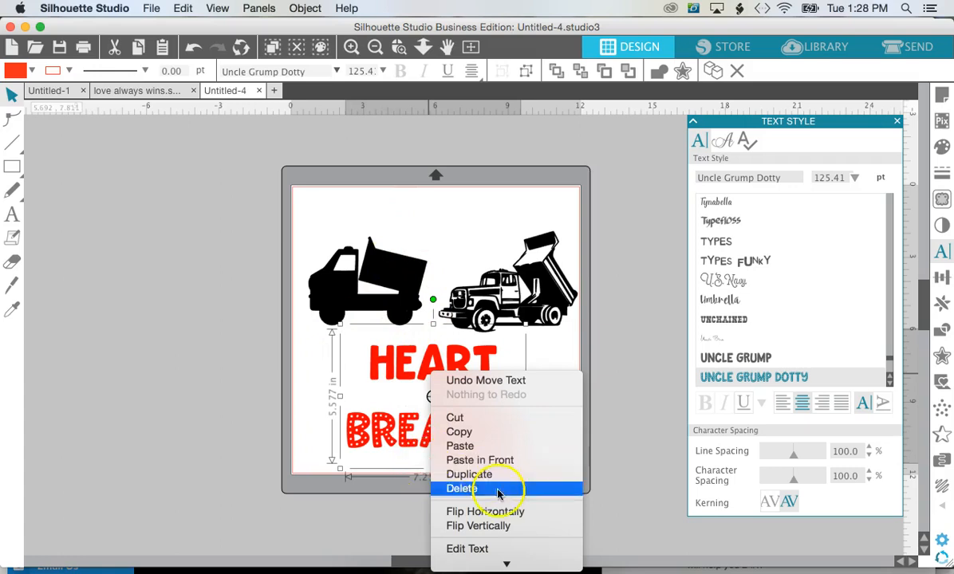
pyautogui.scroll(-3, 497, 513)
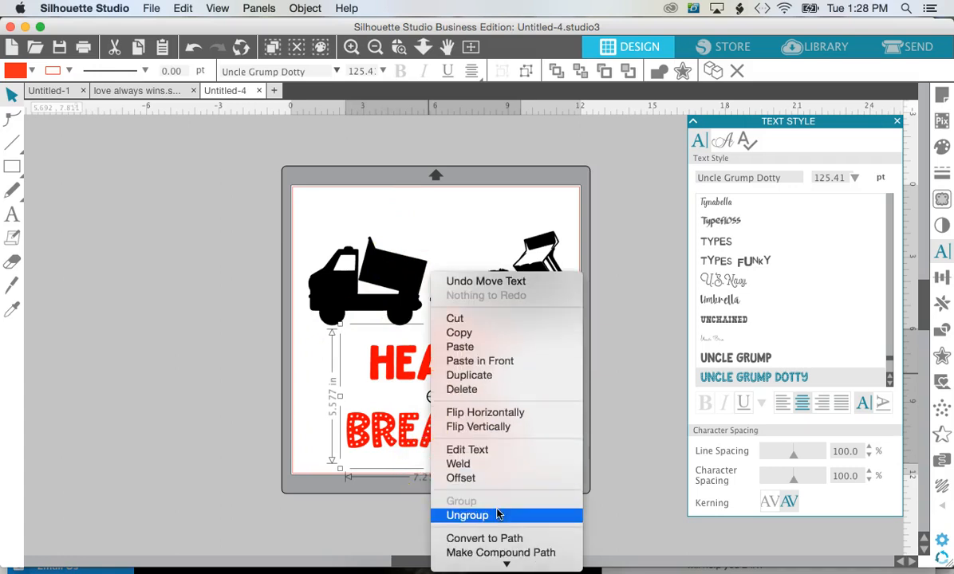
pyautogui.click(477, 514)
pyautogui.click(549, 366)
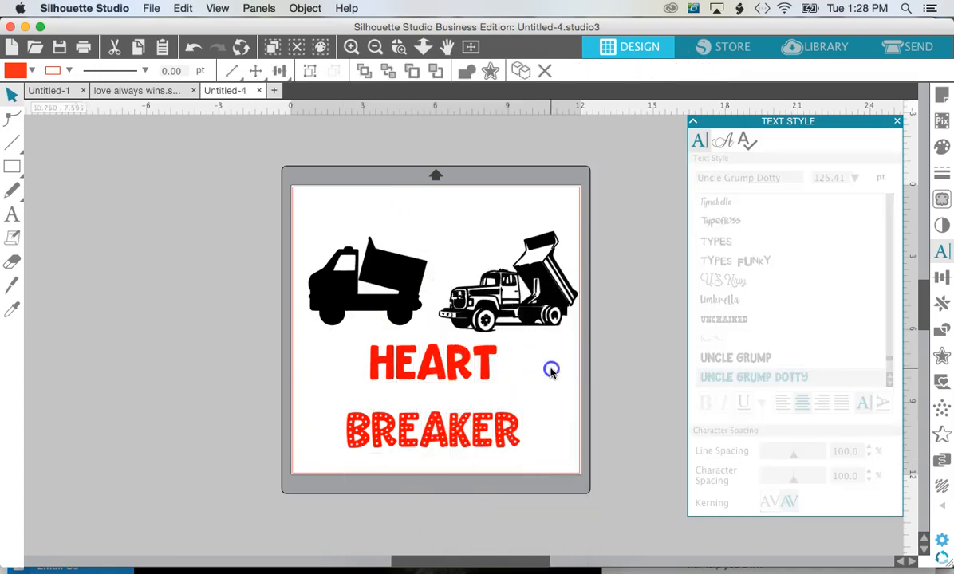
# Group the letters of HEART and of BREAKER into two separate words and move BREAKER up close beneath HEART.
pyautogui.moveTo(357, 355); pyautogui.dragTo(496, 379)
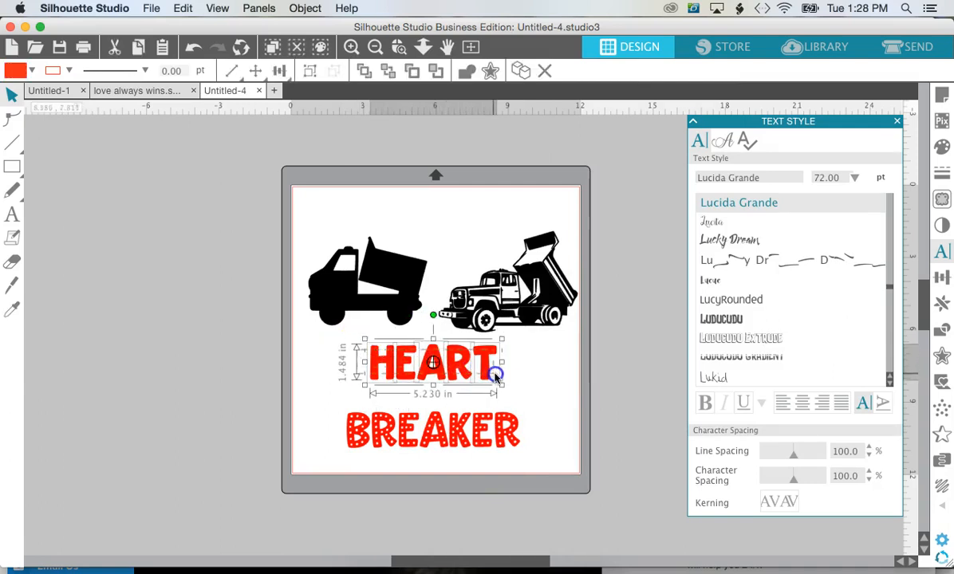
pyautogui.press('super+g')
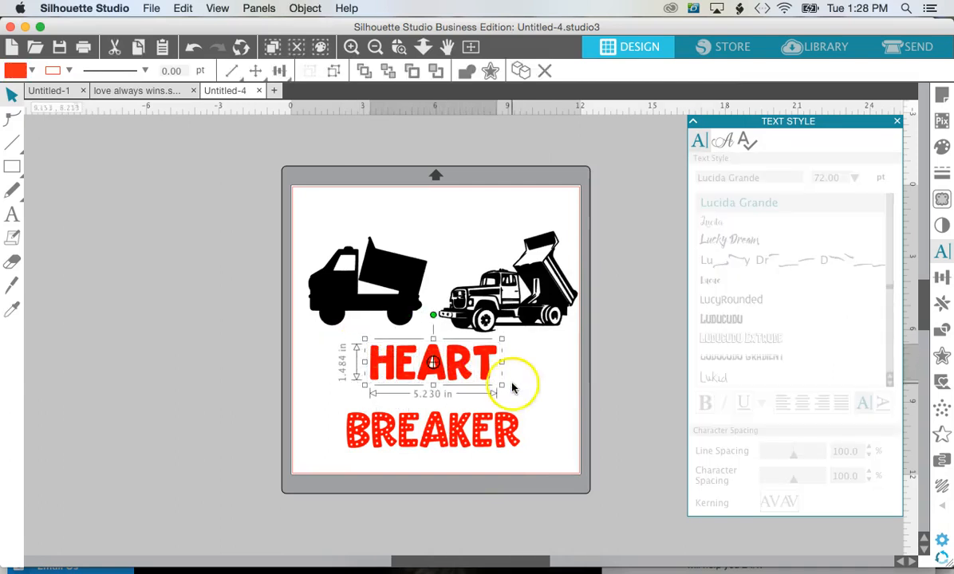
pyautogui.moveTo(334, 401); pyautogui.dragTo(540, 459)
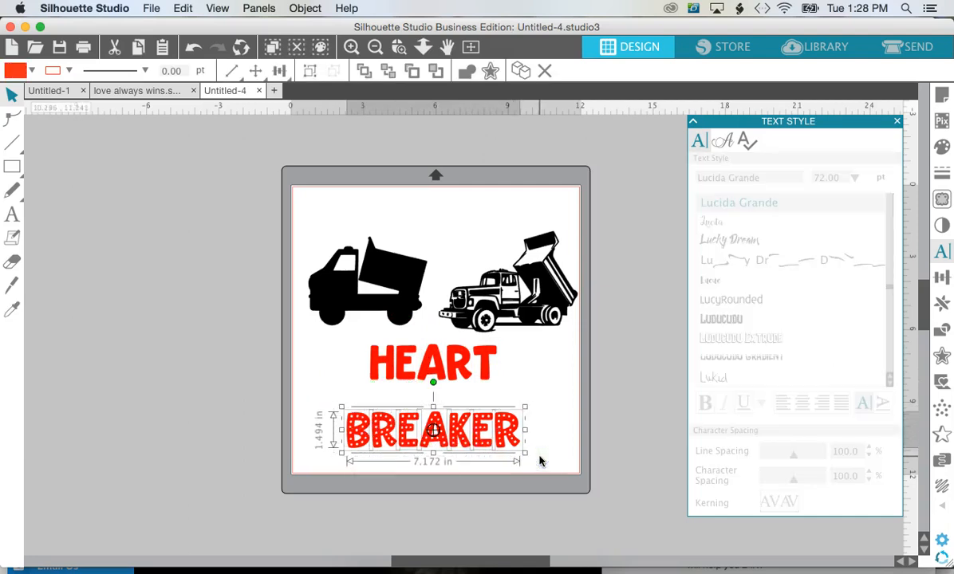
pyautogui.press('super+g')
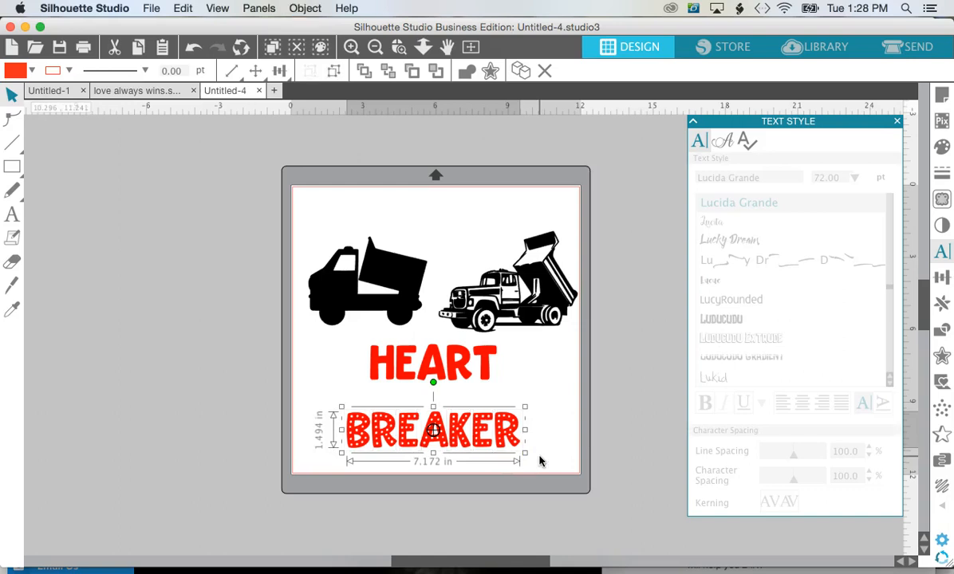
pyautogui.moveTo(505, 431); pyautogui.dragTo(505, 407)
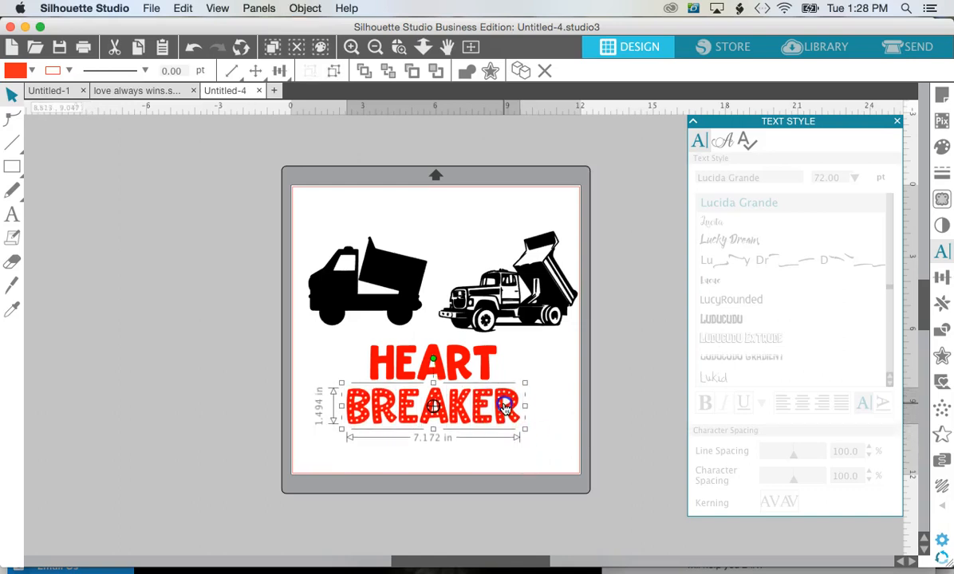
# Move the solid silhouette truck off the page and place the detailed dump truck above the word HEART.
pyautogui.moveTo(370, 277); pyautogui.dragTo(206, 310)
pyautogui.click(469, 276)
pyautogui.moveTo(468, 276); pyautogui.dragTo(401, 300)
# Align the detailed truck, HEART and BREAKER on their horizontal centers and group them into one design.
pyautogui.moveTo(408, 221); pyautogui.dragTo(489, 487)
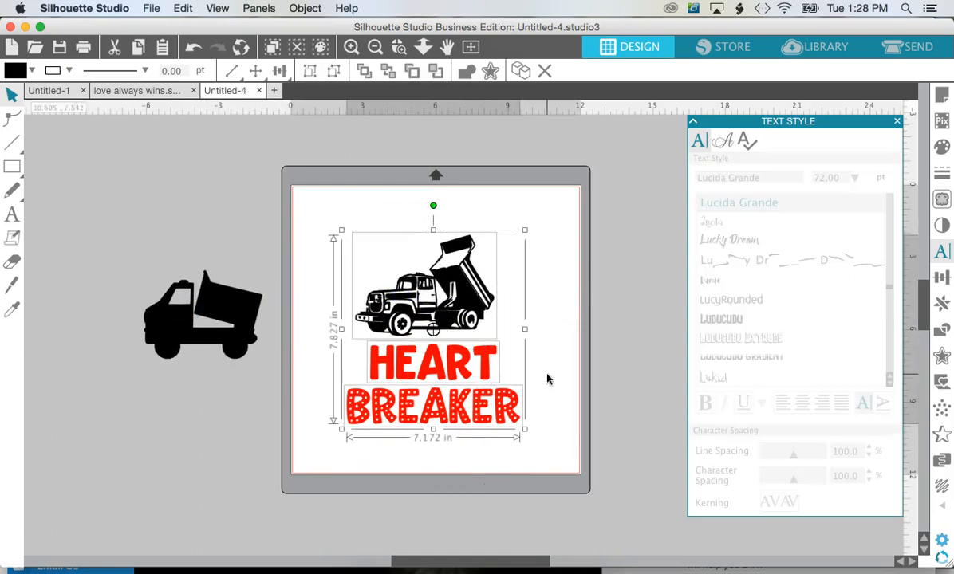
pyautogui.click(943, 280)
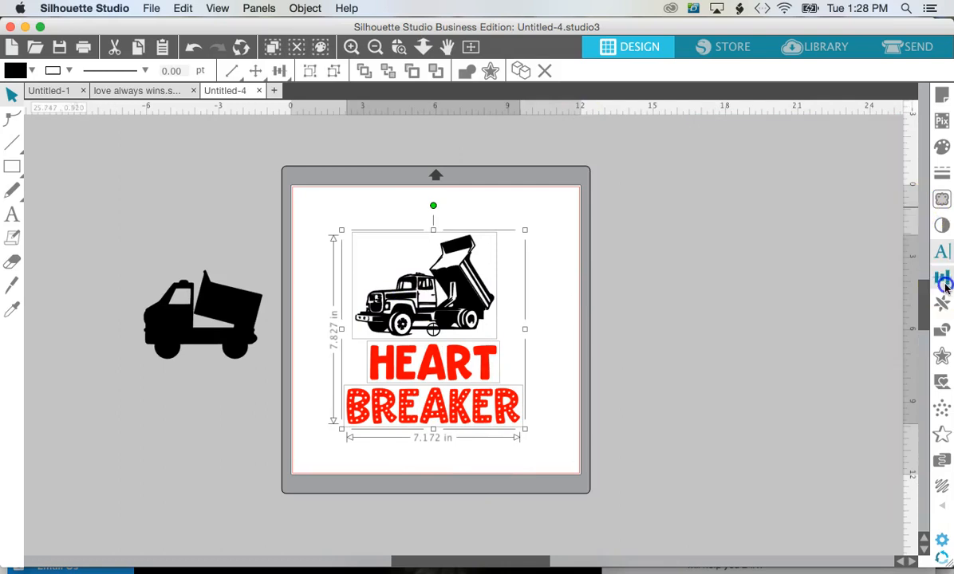
pyautogui.click(841, 207)
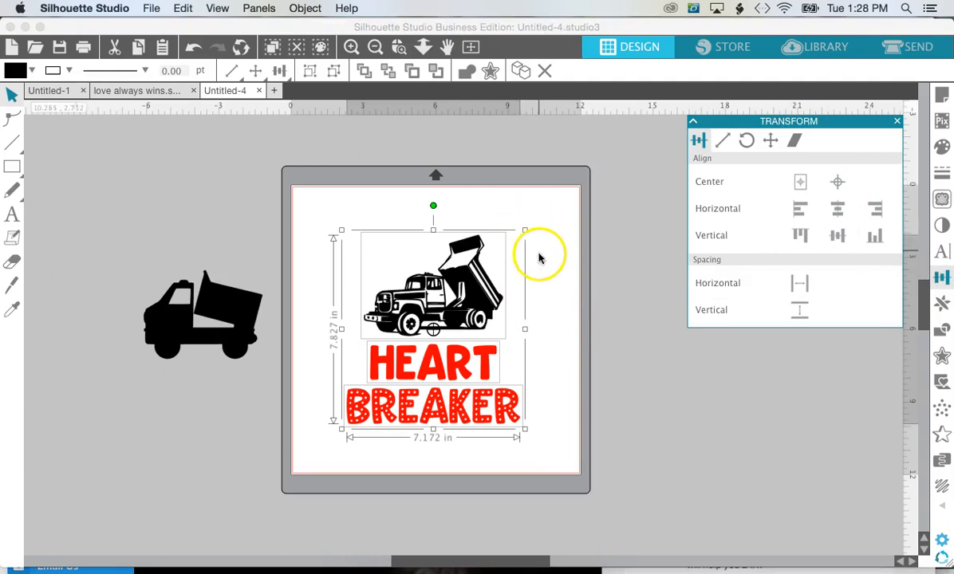
pyautogui.click(526, 226)
pyautogui.click(461, 307)
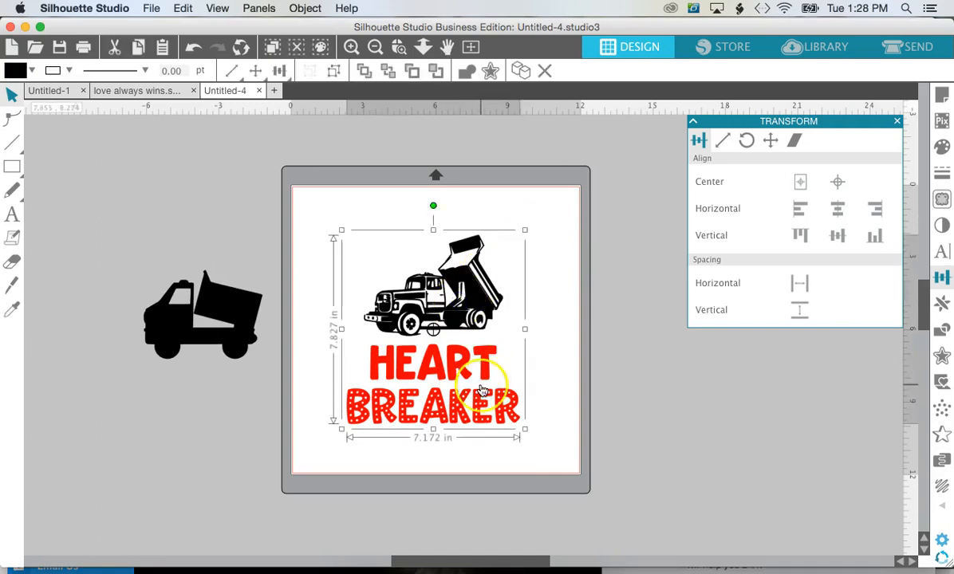
# Enlarge the grouped truck and lettering design to about 10.39 in wide by 11.34 in high and position it within the page.
pyautogui.moveTo(525, 431); pyautogui.dragTo(565, 475)
pyautogui.click(334, 227)
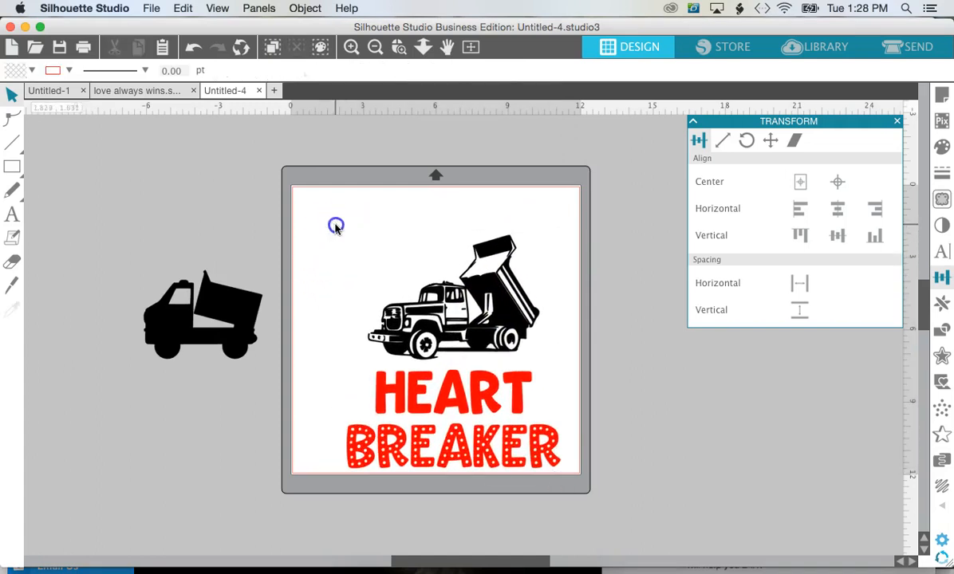
pyautogui.click(439, 366)
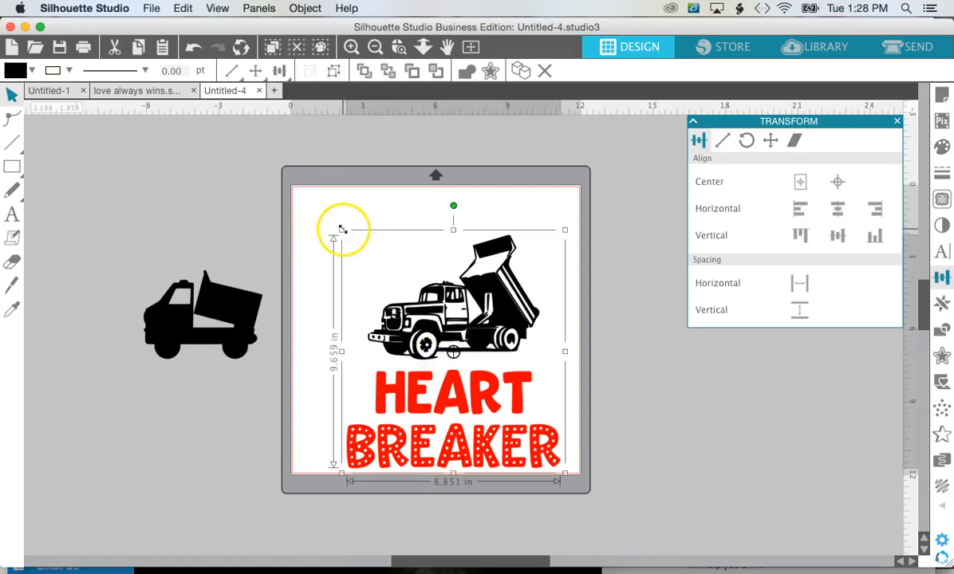
pyautogui.moveTo(336, 226); pyautogui.dragTo(300, 193)
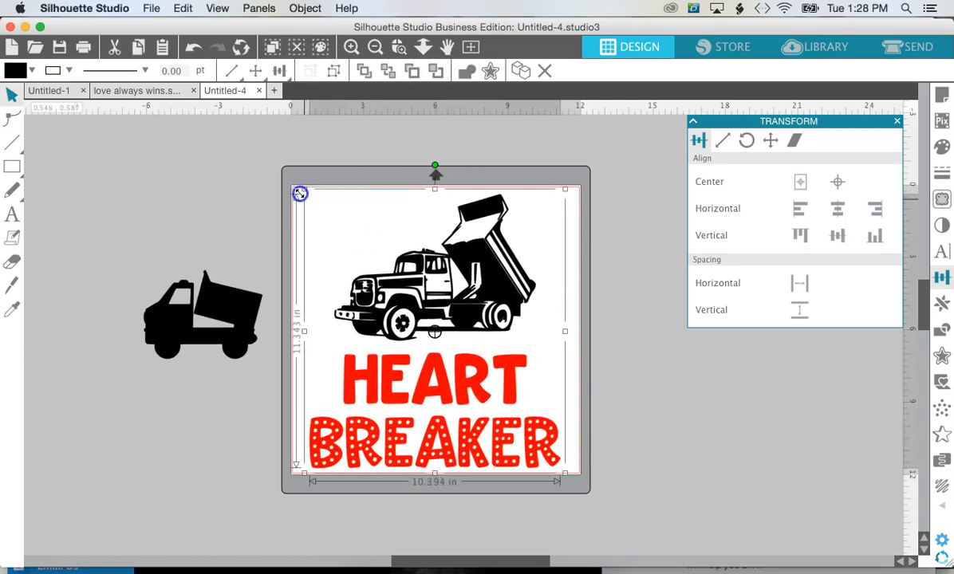
pyautogui.moveTo(454, 272); pyautogui.dragTo(453, 268)
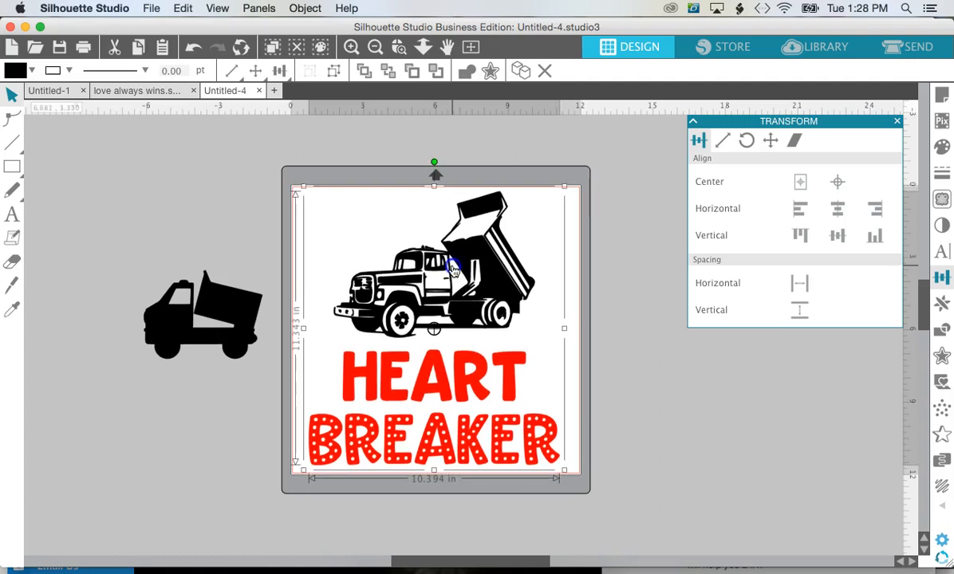